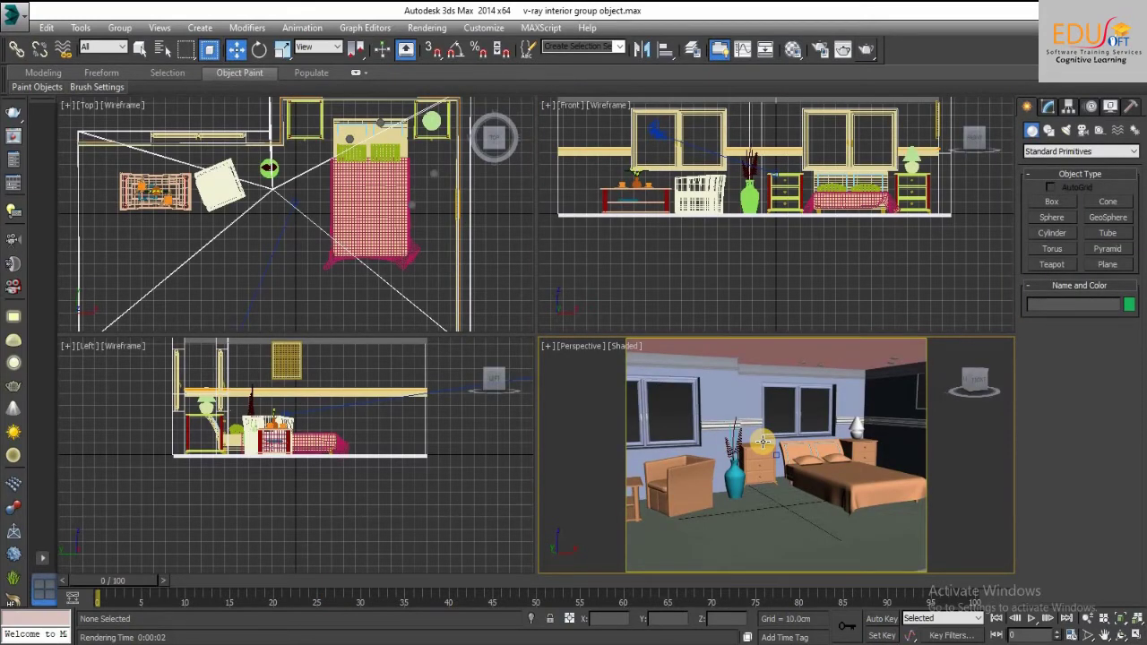
Create an omni light in the Top view and raise it near the ceiling, about 79 cm
left_click(1067, 131)
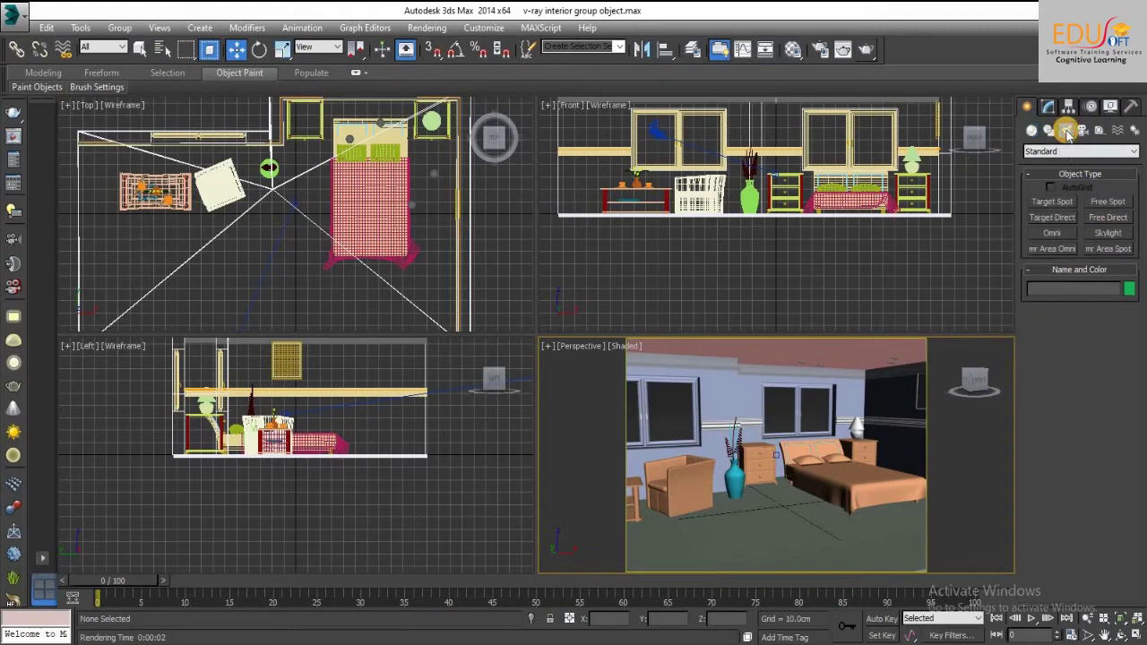
left_click(1056, 233)
left_click(712, 259)
key("w")
left_click_drag(738, 182, 745, 146)
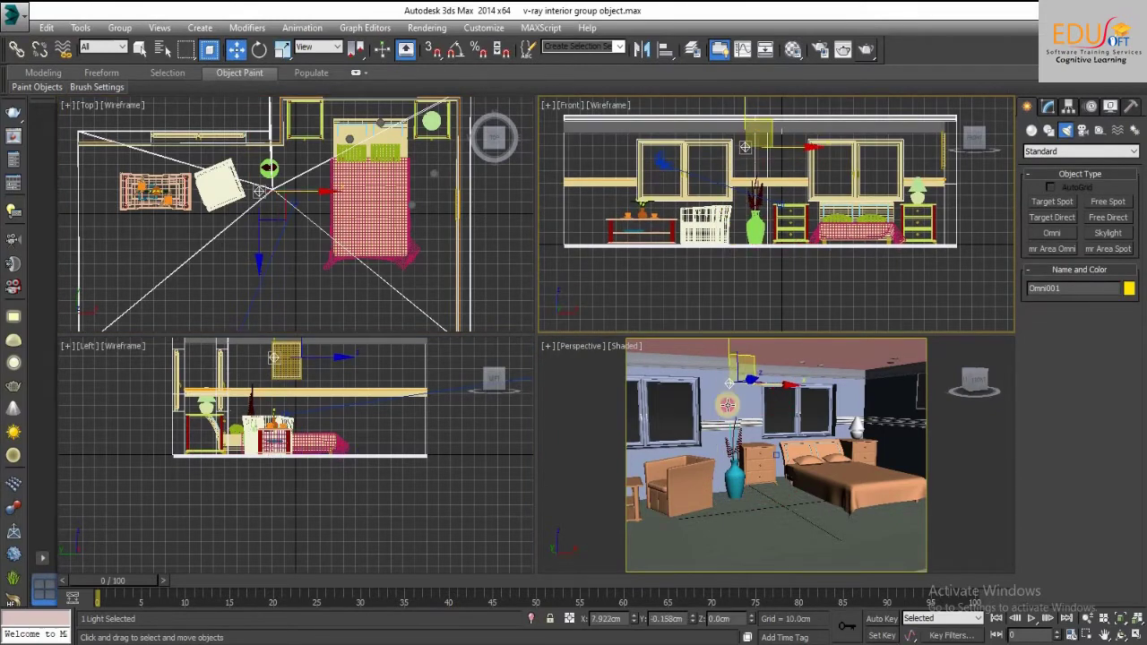
Reselect Omni001 and show its parameters in the Modify panel
left_click(763, 284)
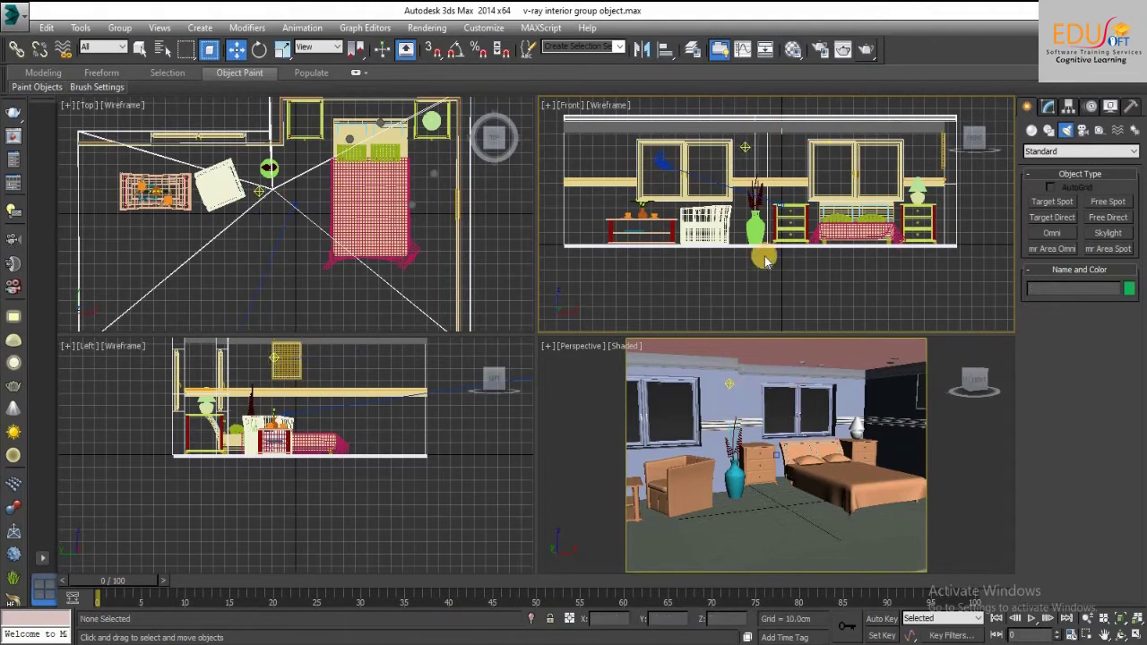
left_click(747, 146)
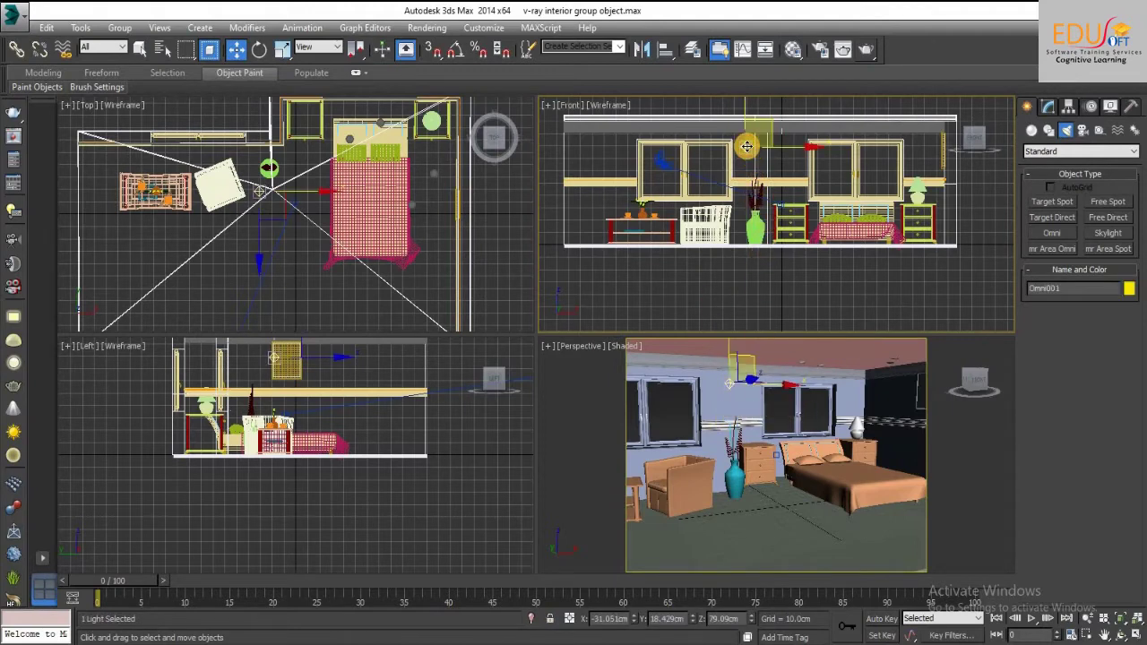
left_click(1049, 107)
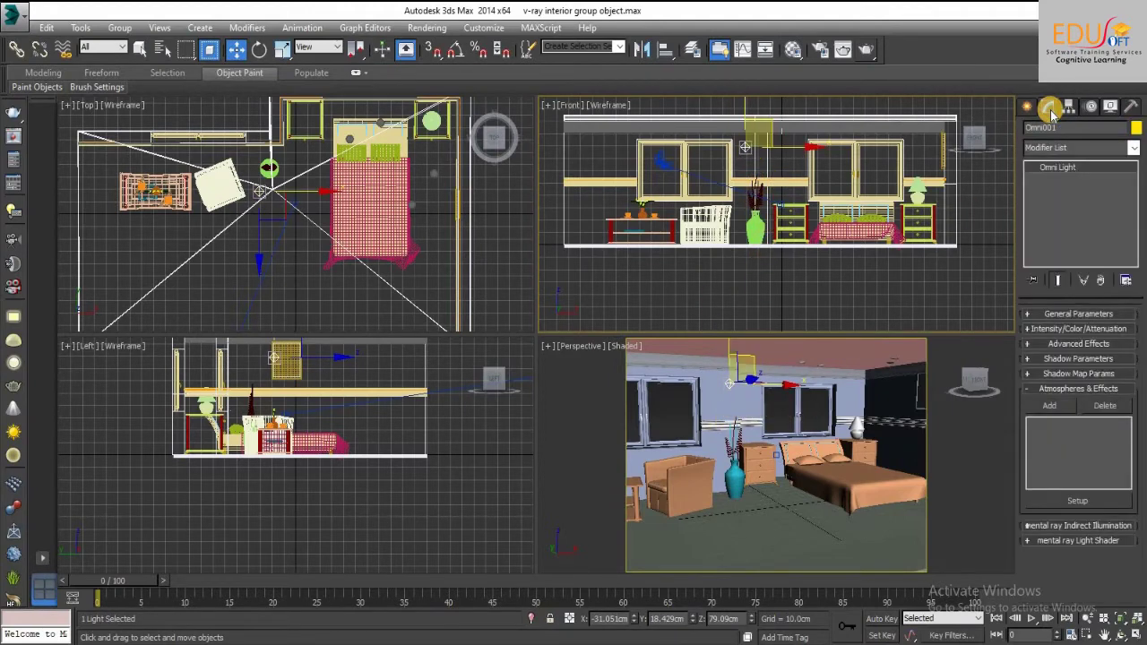
Add Lens Effects to Omni001 from the Atmospheres & Effects rollout
left_click(1060, 391)
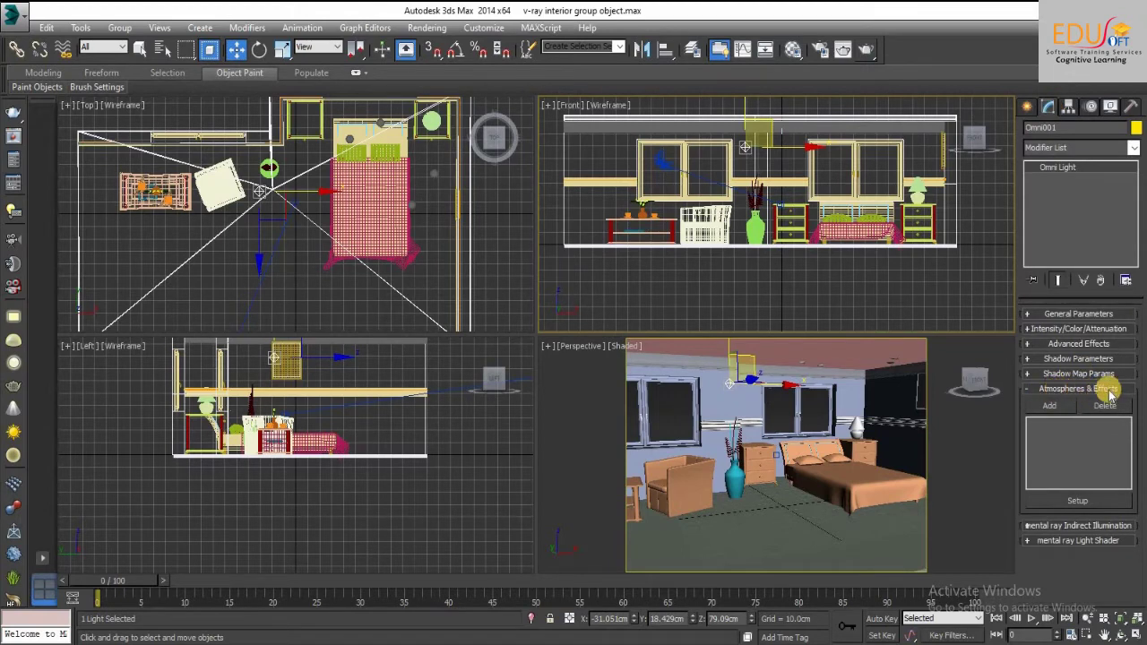
left_click(1050, 405)
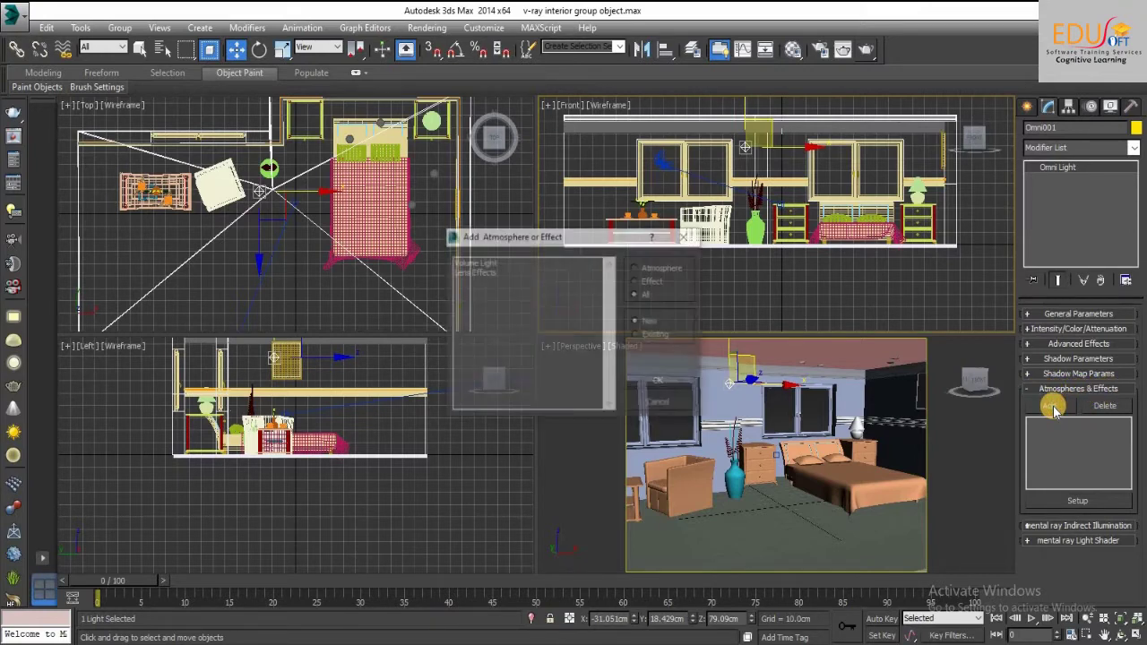
left_click(672, 383)
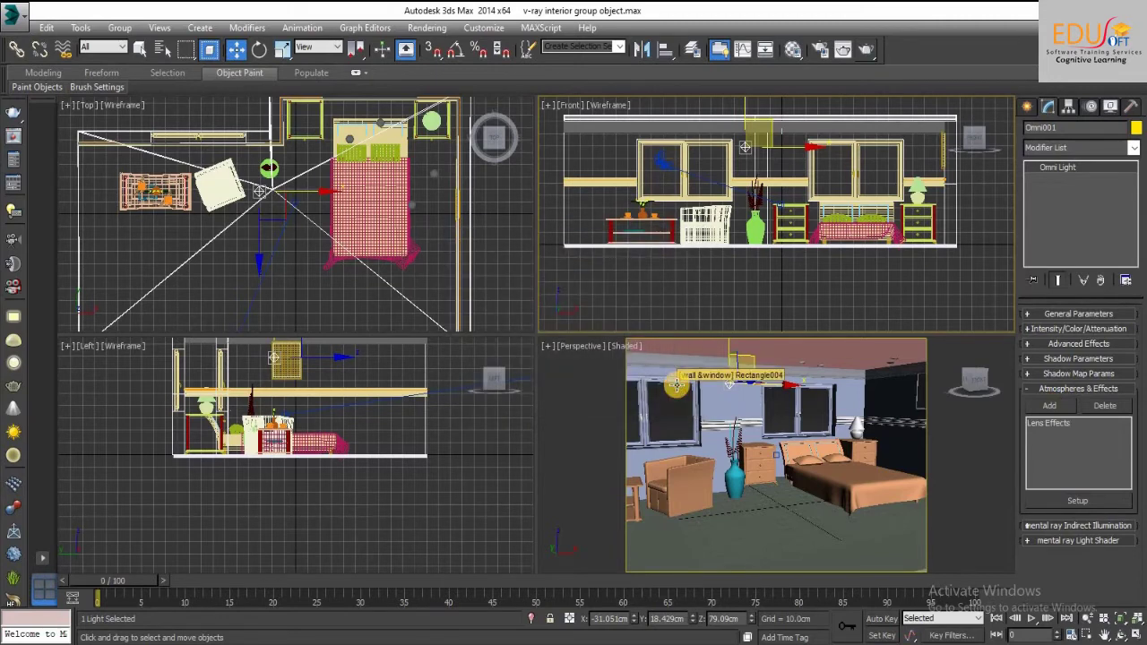
Open the Lens Effects setup, delete the duplicate entry and show the remaining one's parameters
left_click(1045, 423)
left_click(1065, 500)
left_click_drag(359, 177, 379, 147)
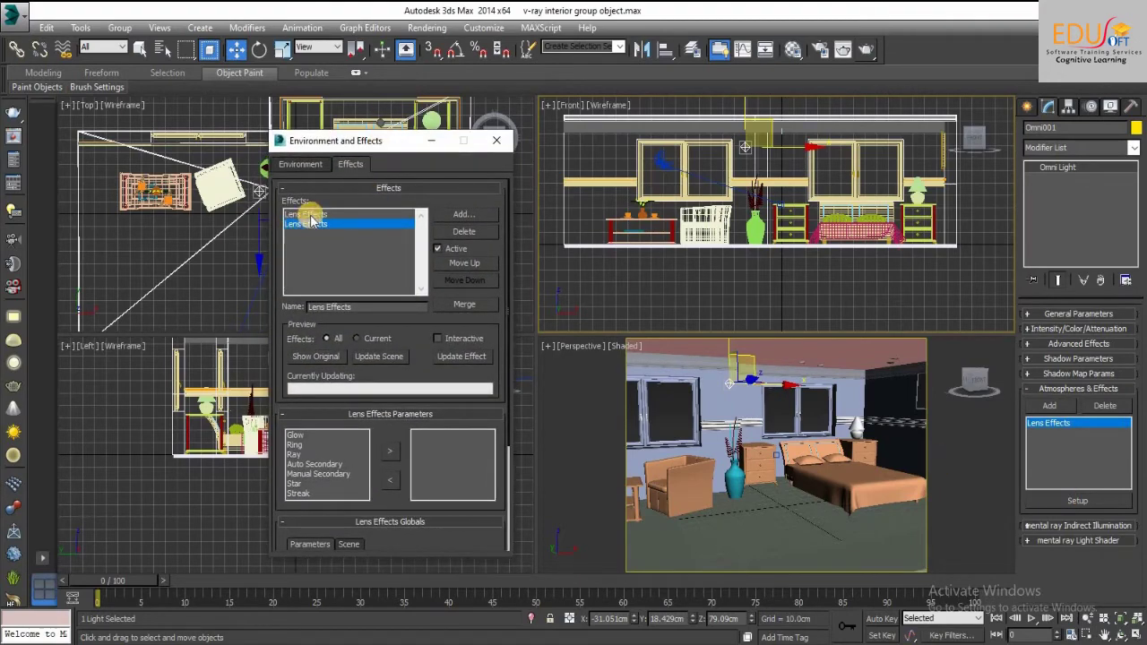
left_click(464, 231)
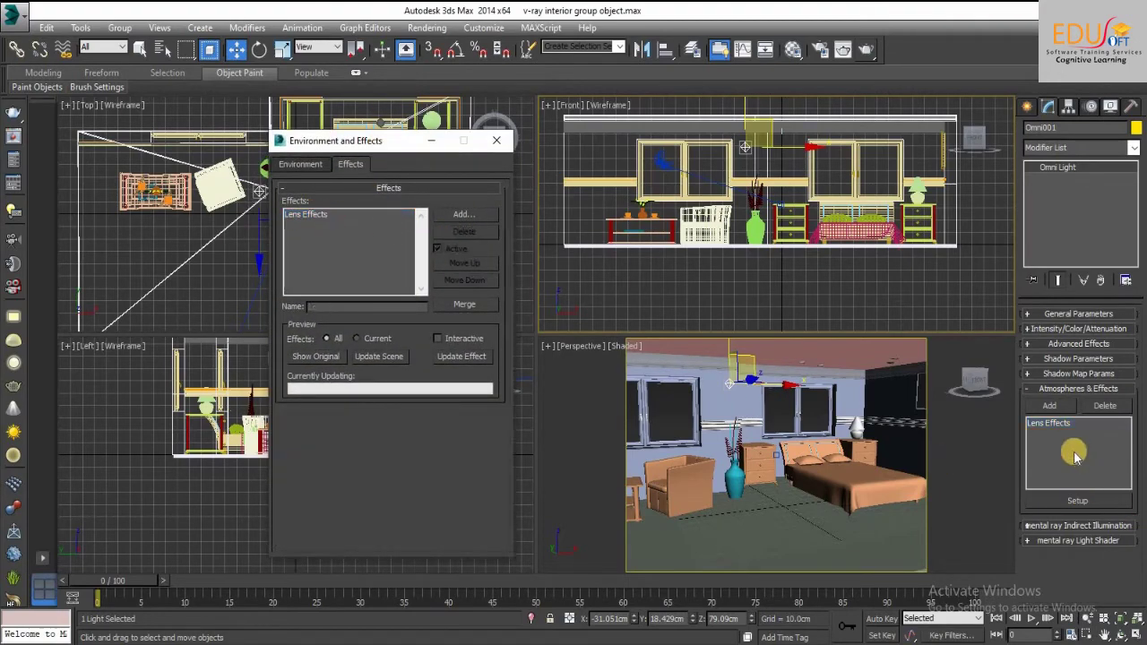
left_click(1058, 423)
left_click(296, 215)
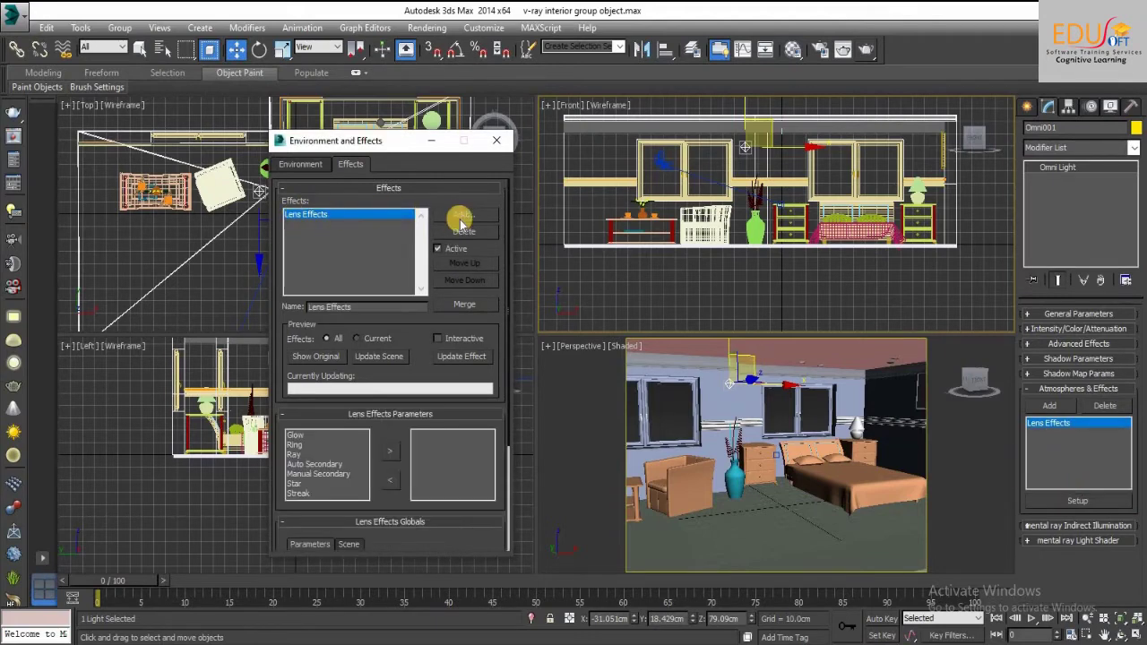
left_click(385, 187)
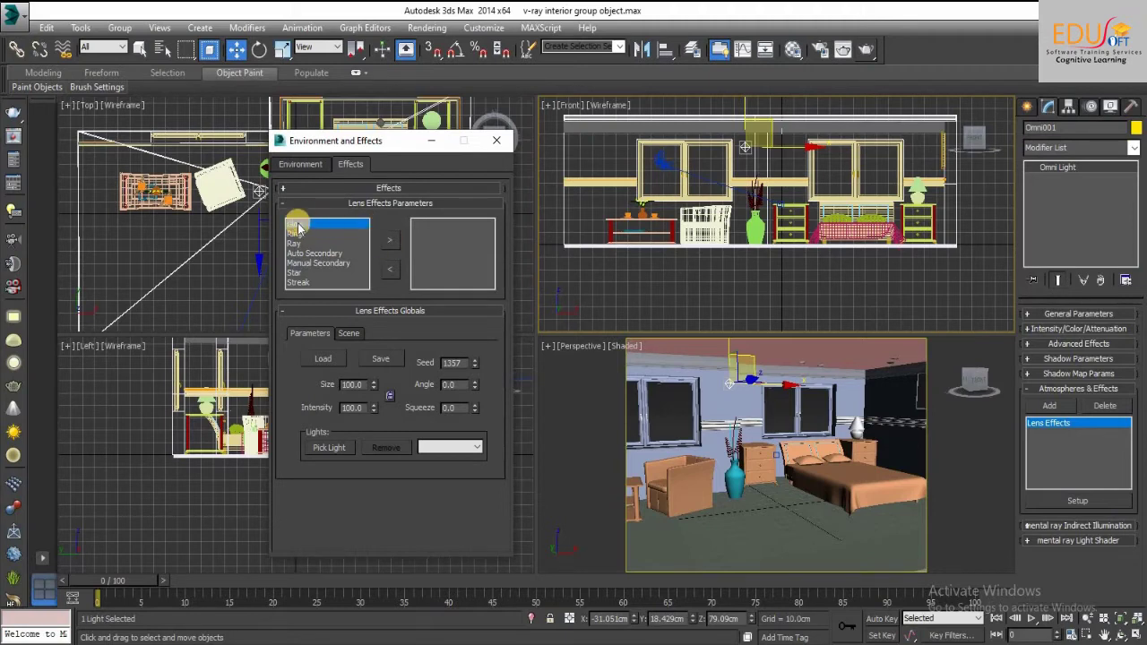
Add Glow to the lens elements, collapse Lens Effects Globals, and make Perspective the active viewport
left_click(389, 242)
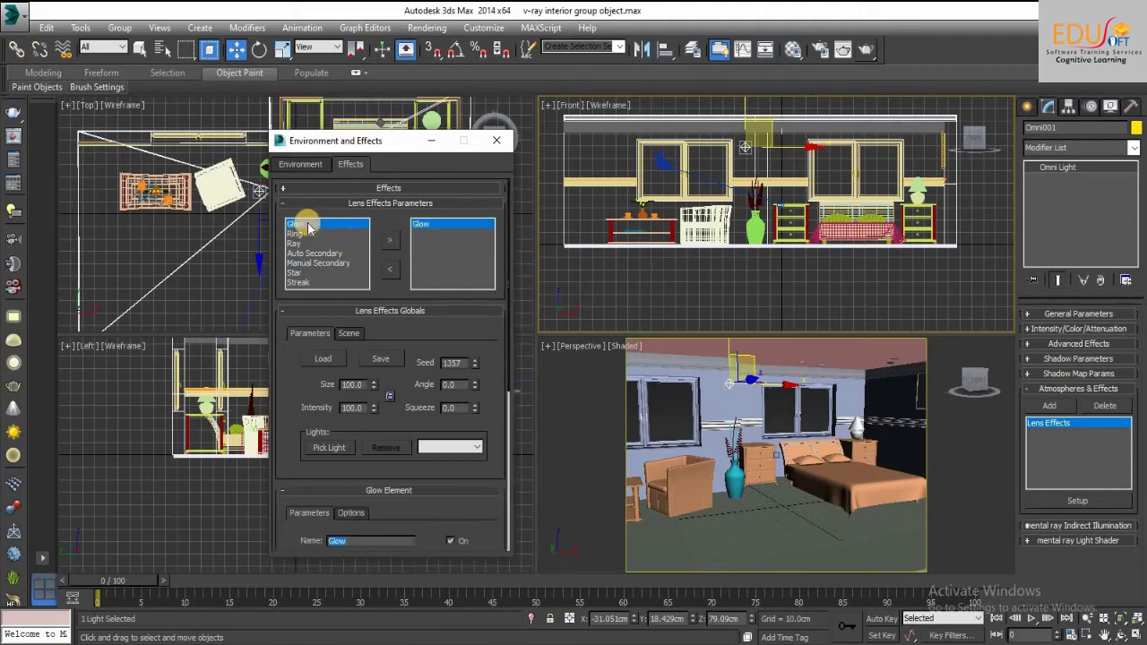
left_click(436, 311)
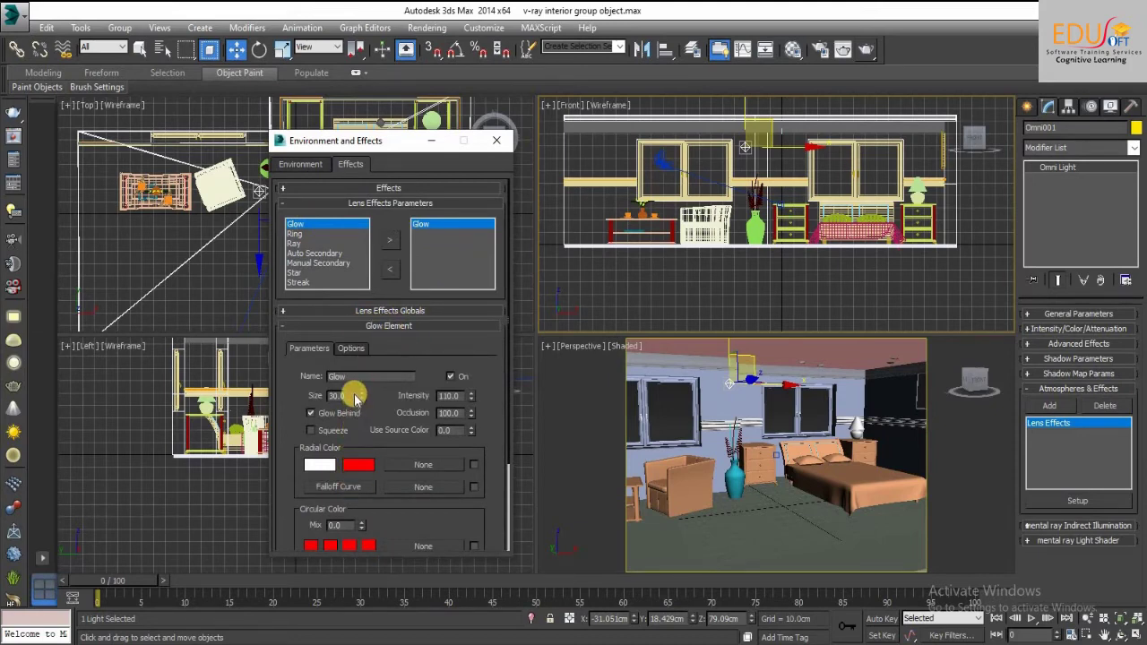
left_click(744, 448)
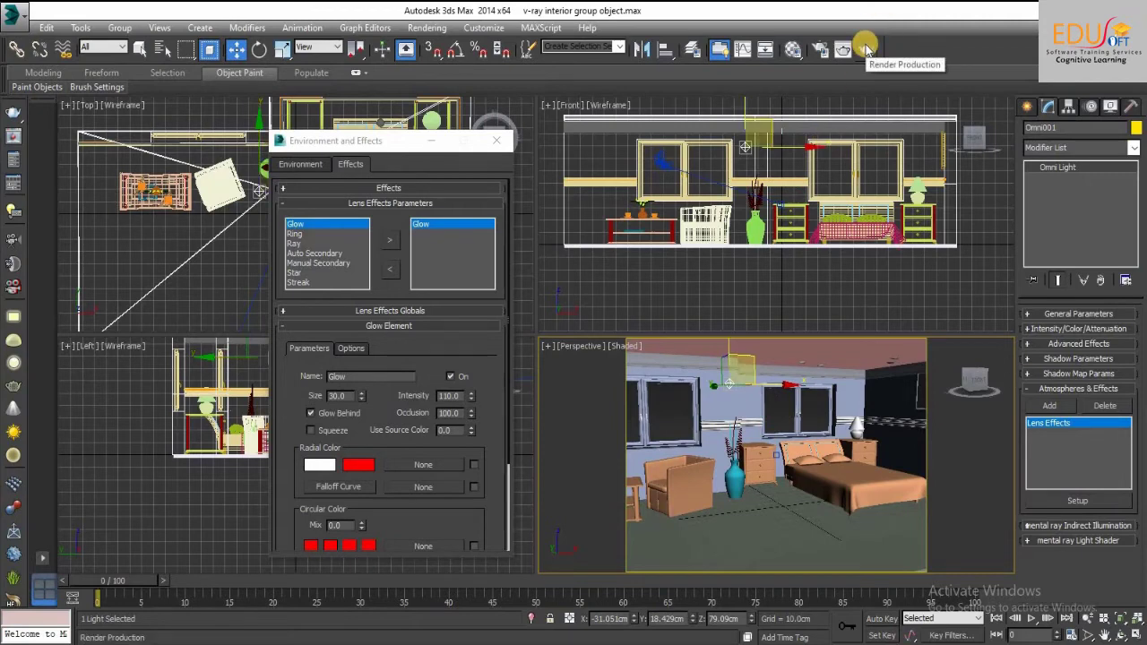
Production-render the Perspective view, showing the omni light glowing near the ceiling
left_click(866, 49)
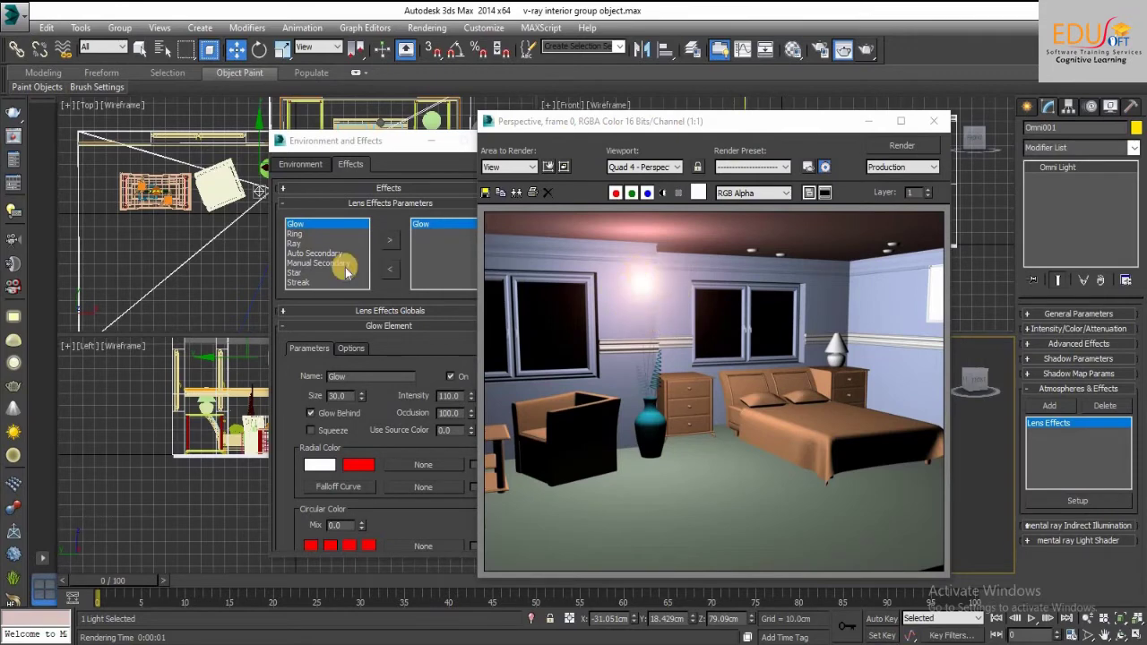
left_click_drag(627, 121, 693, 119)
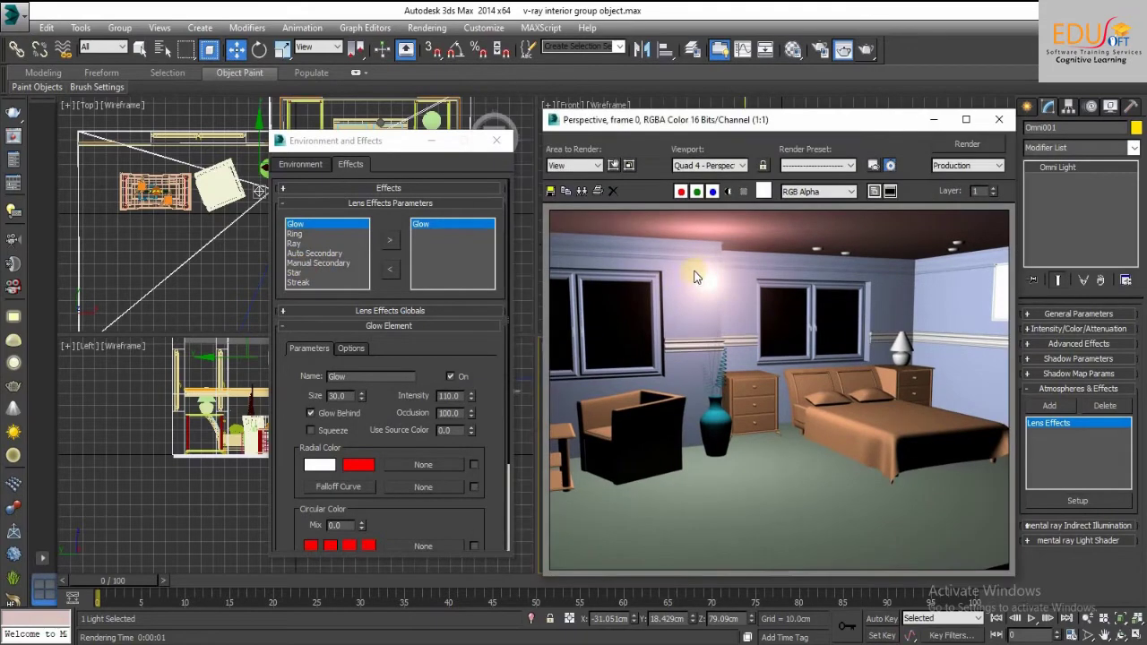
left_click(433, 230)
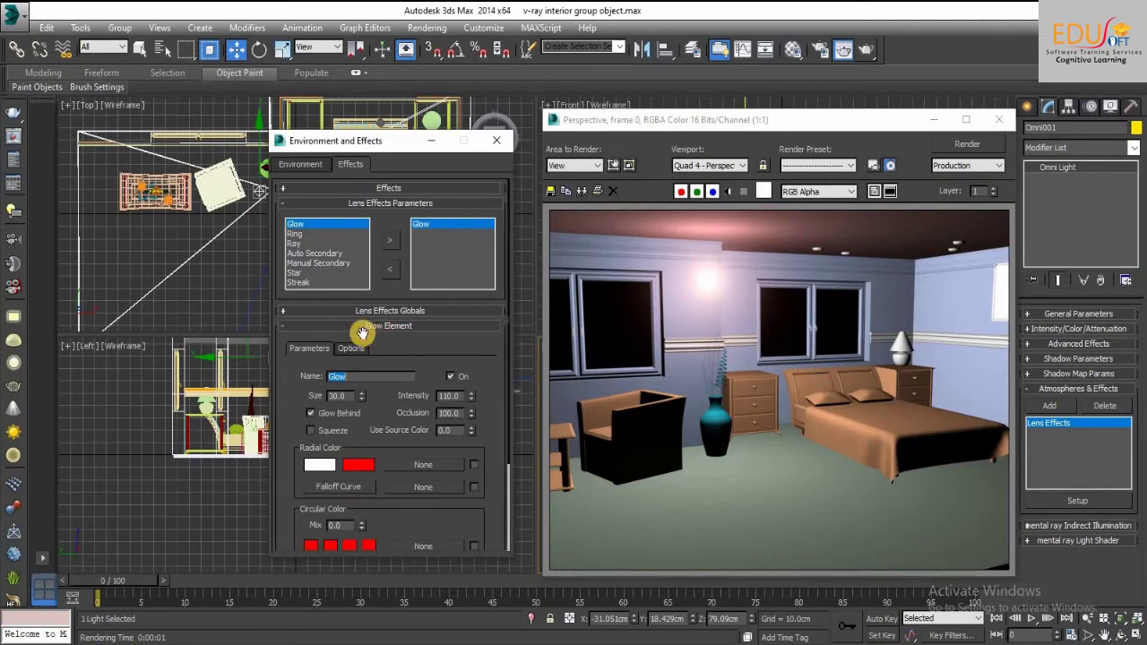
Test-render the glow at Size 10, then at Size 50
double_click(343, 396)
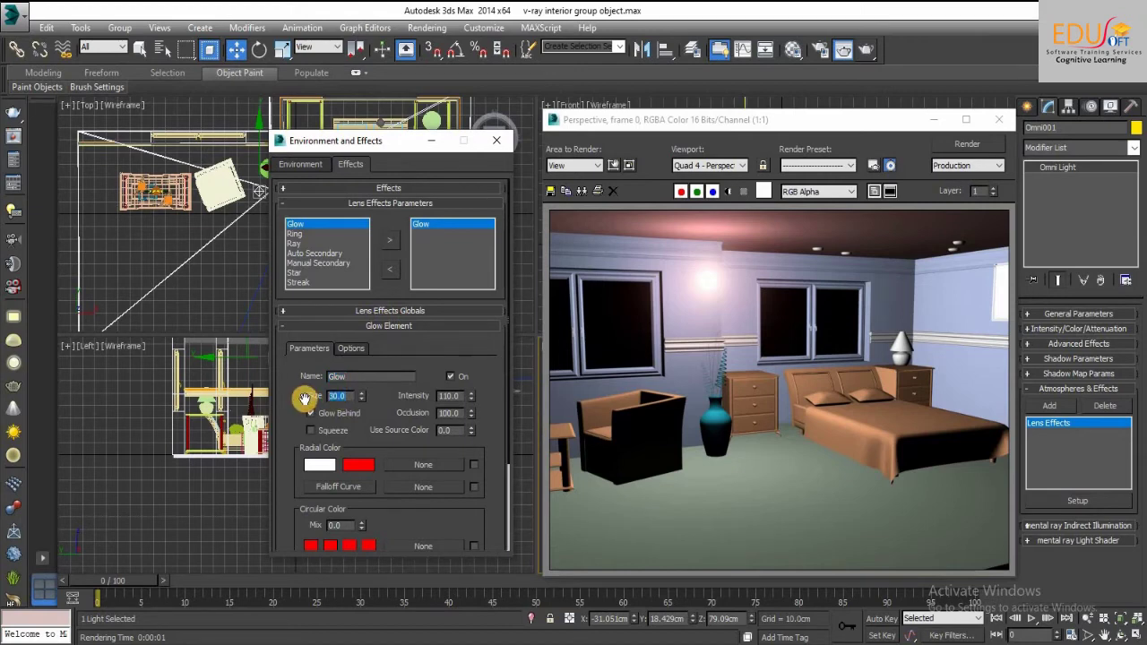
type("10")
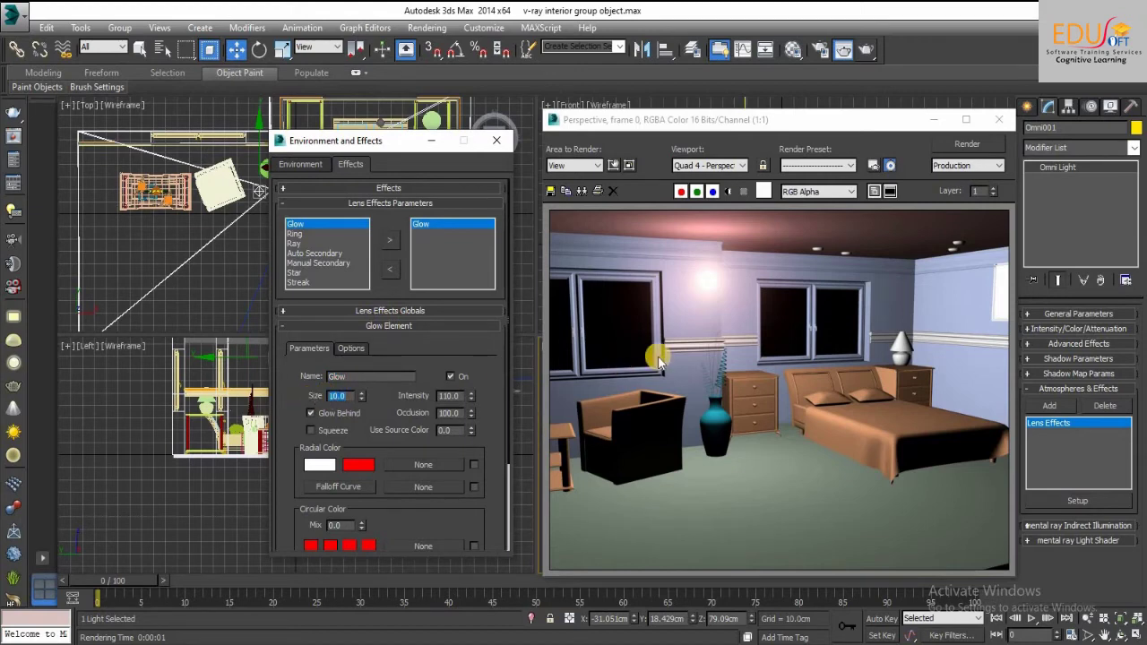
left_click(710, 363)
left_click(972, 150)
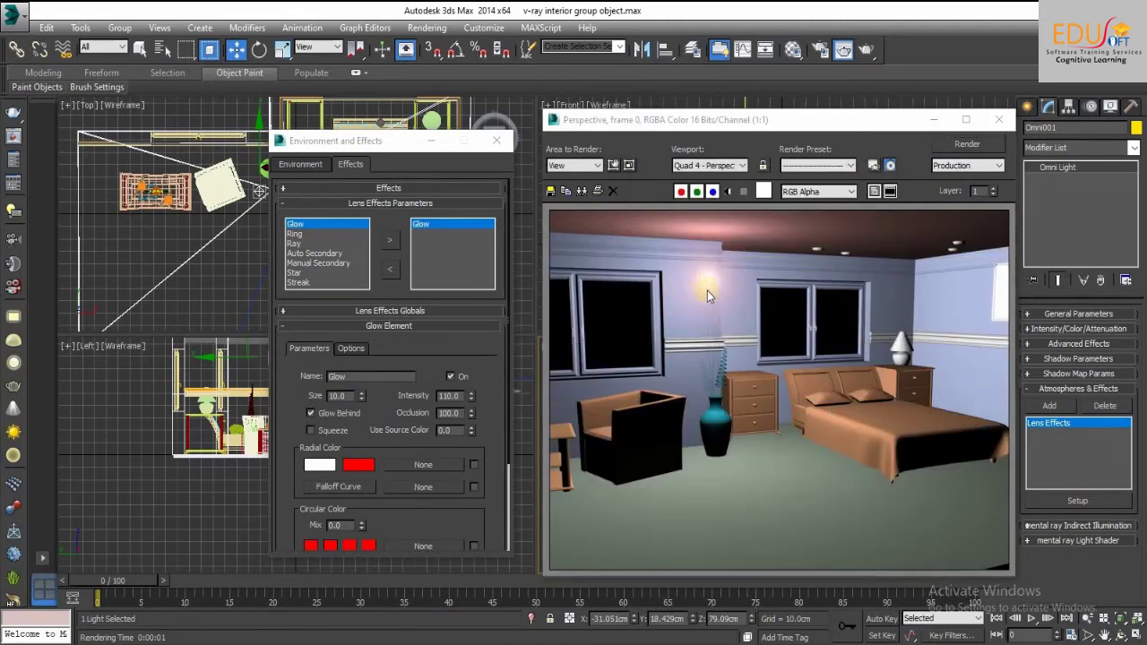
double_click(343, 395)
type("50")
left_click(970, 146)
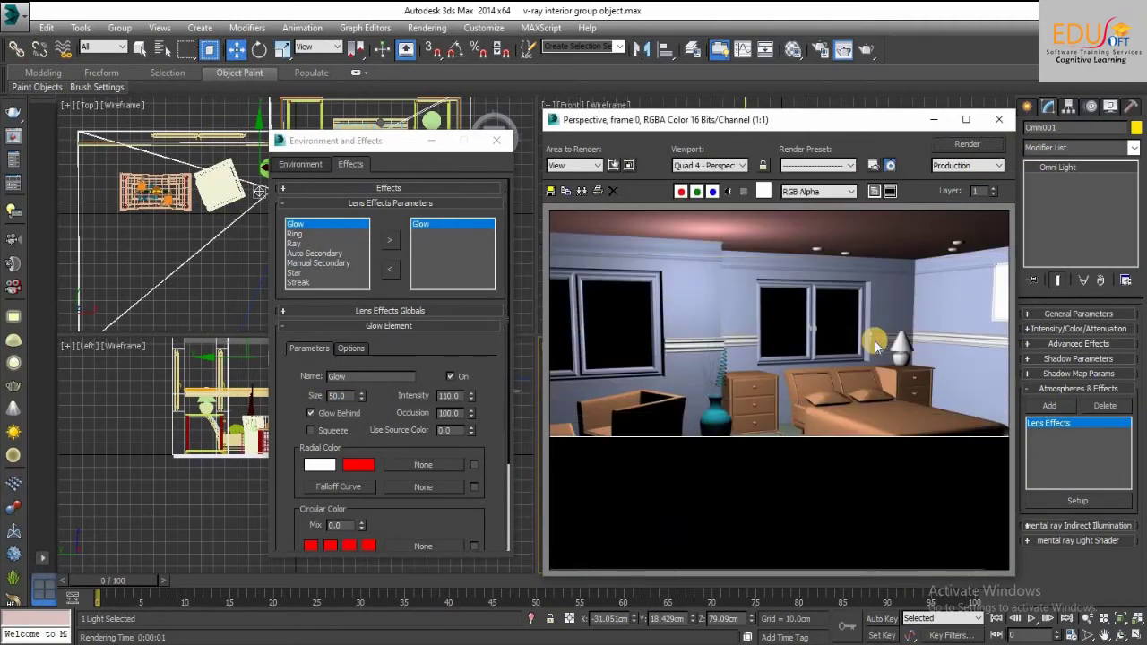
Reset the glow Size to 10 and remove Glow from the applied elements
double_click(340, 395)
type("10")
key("Return")
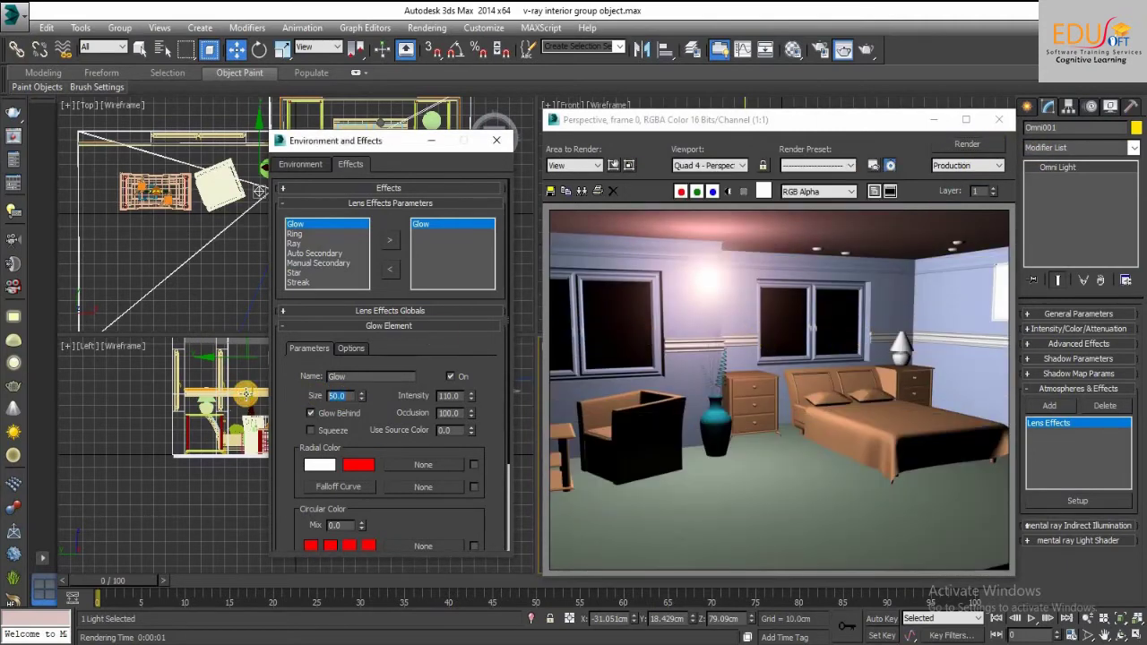
left_click(437, 225)
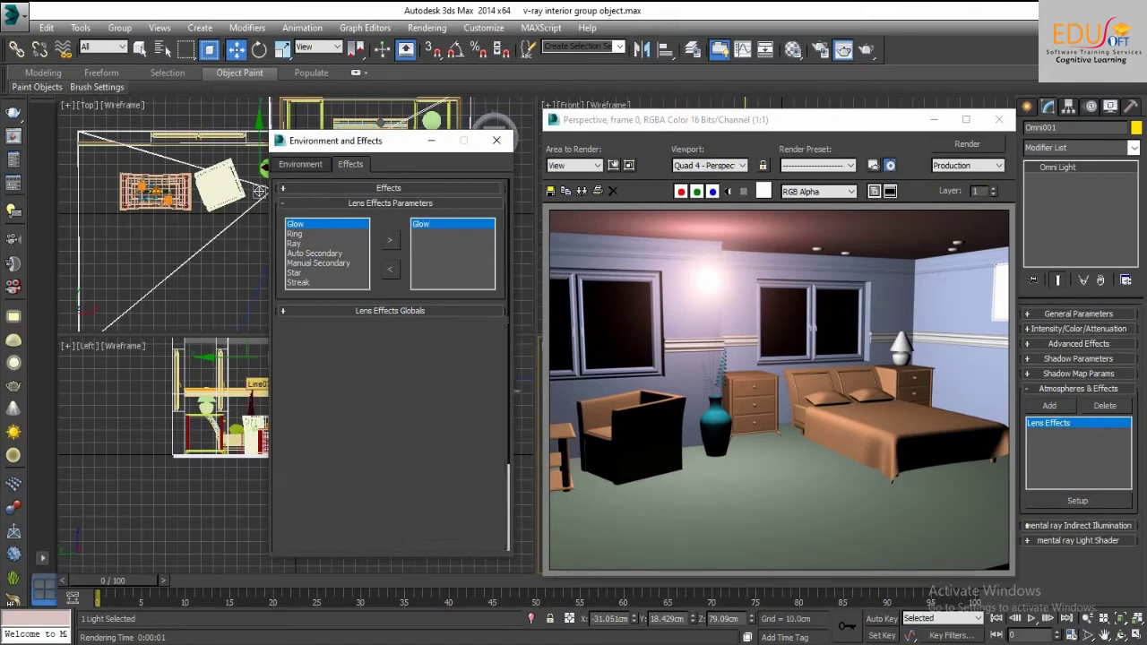
left_click(392, 273)
Add the Ring element to the lens effects and render it
left_click(304, 234)
left_click(390, 242)
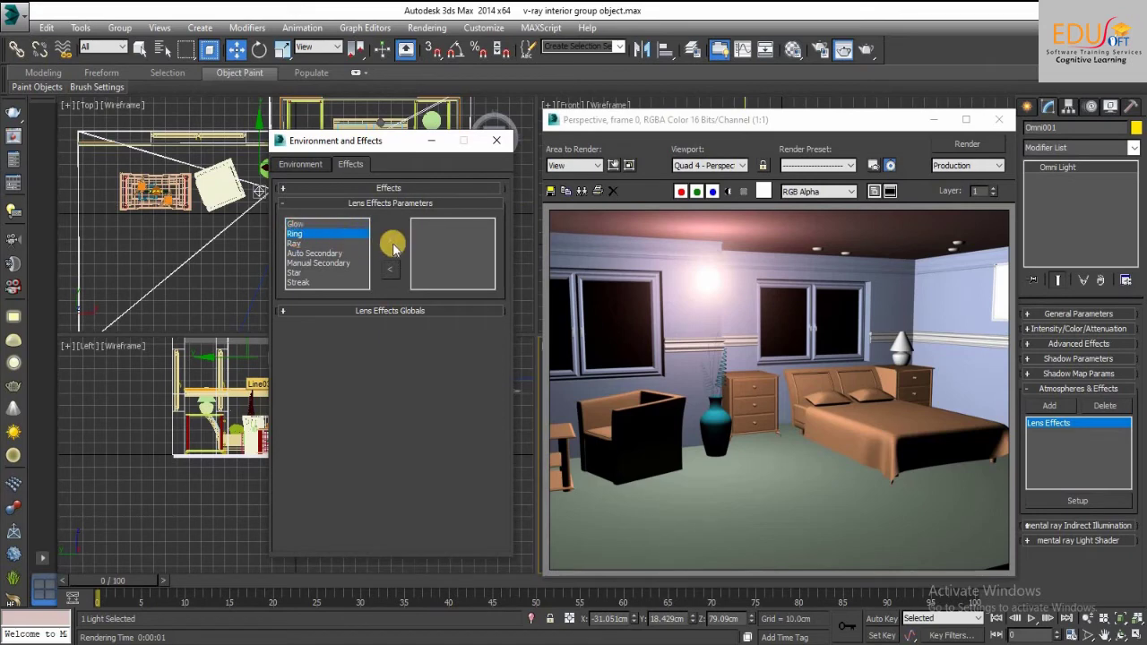
left_click(439, 226)
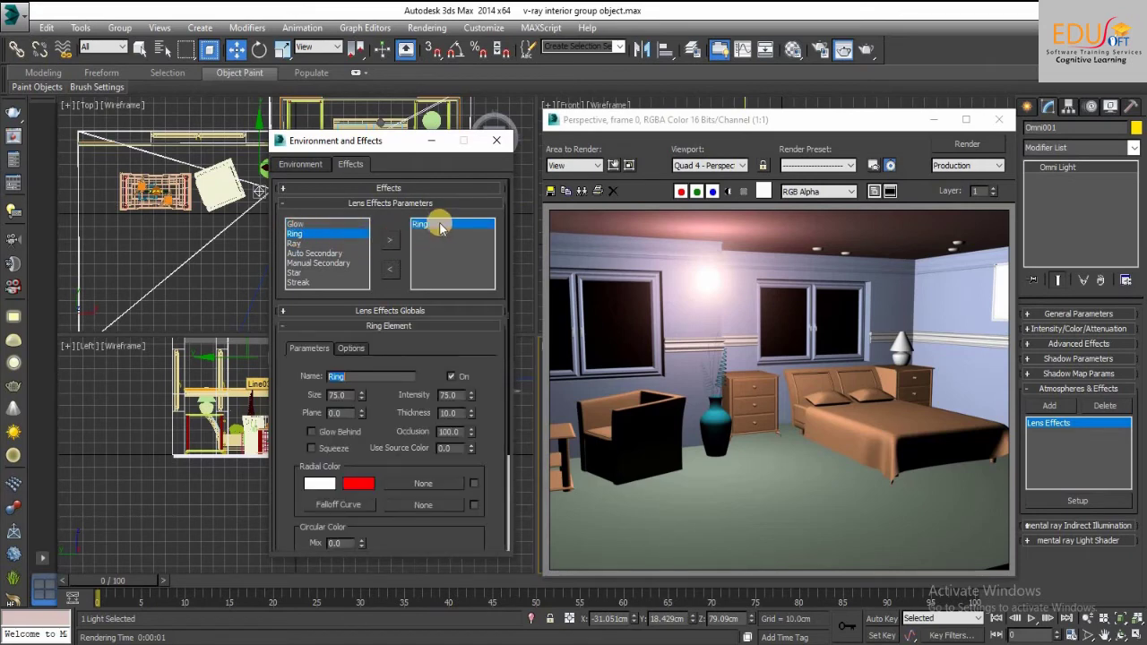
left_click(967, 144)
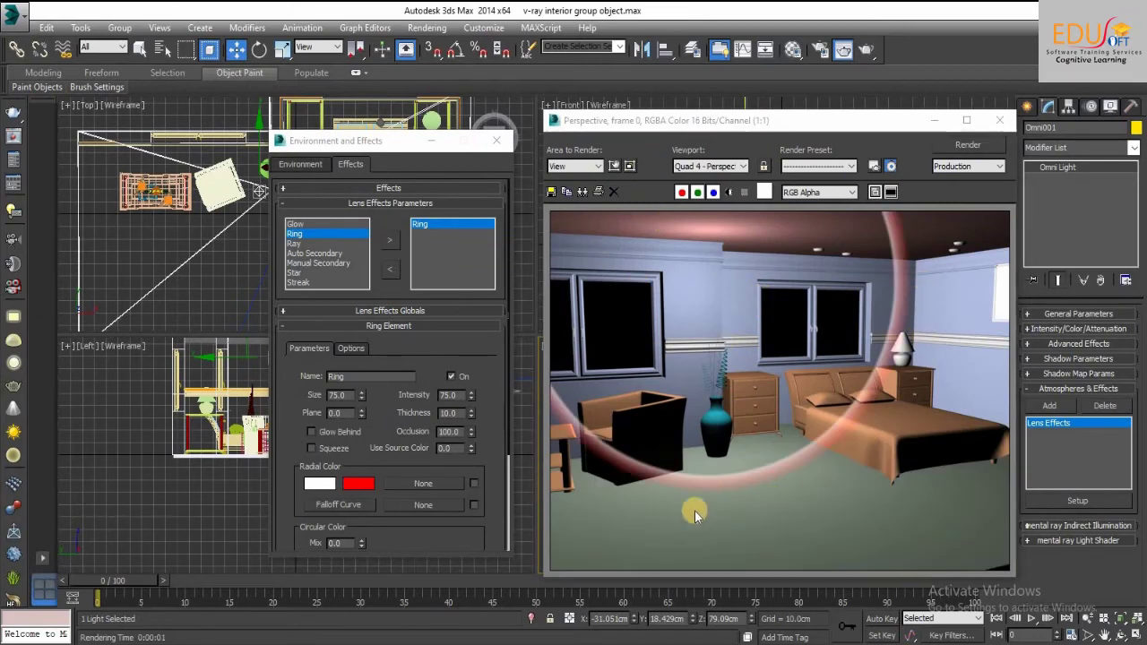
Set Ring Size to 10, re-render, then remove Ring from the elements
left_click(333, 395)
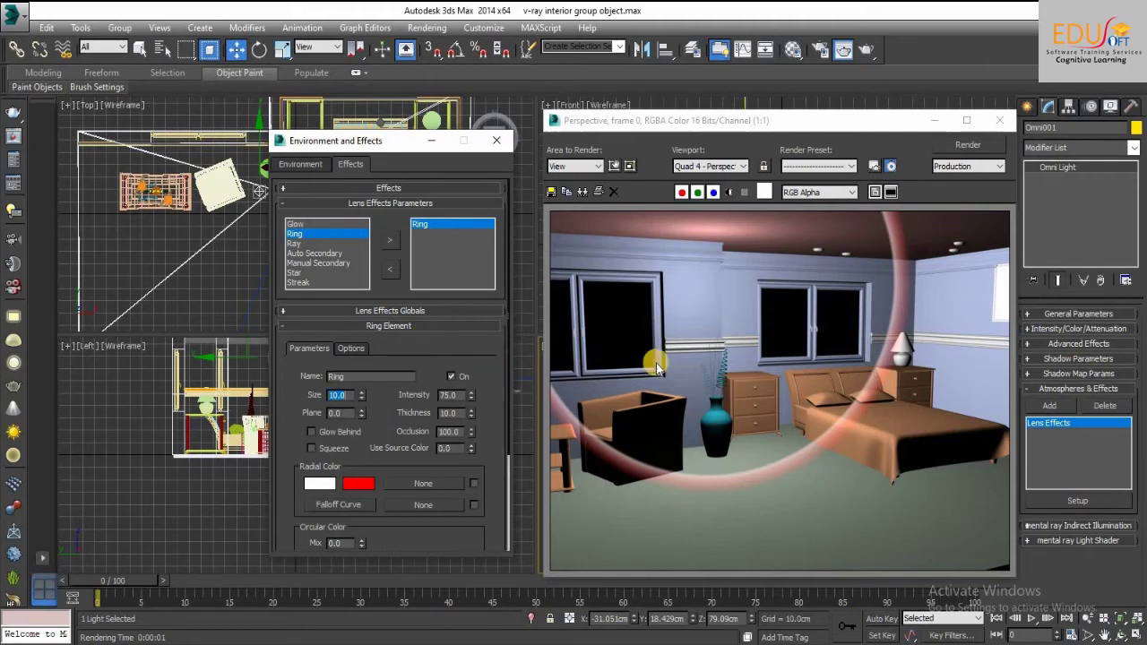
left_click(961, 146)
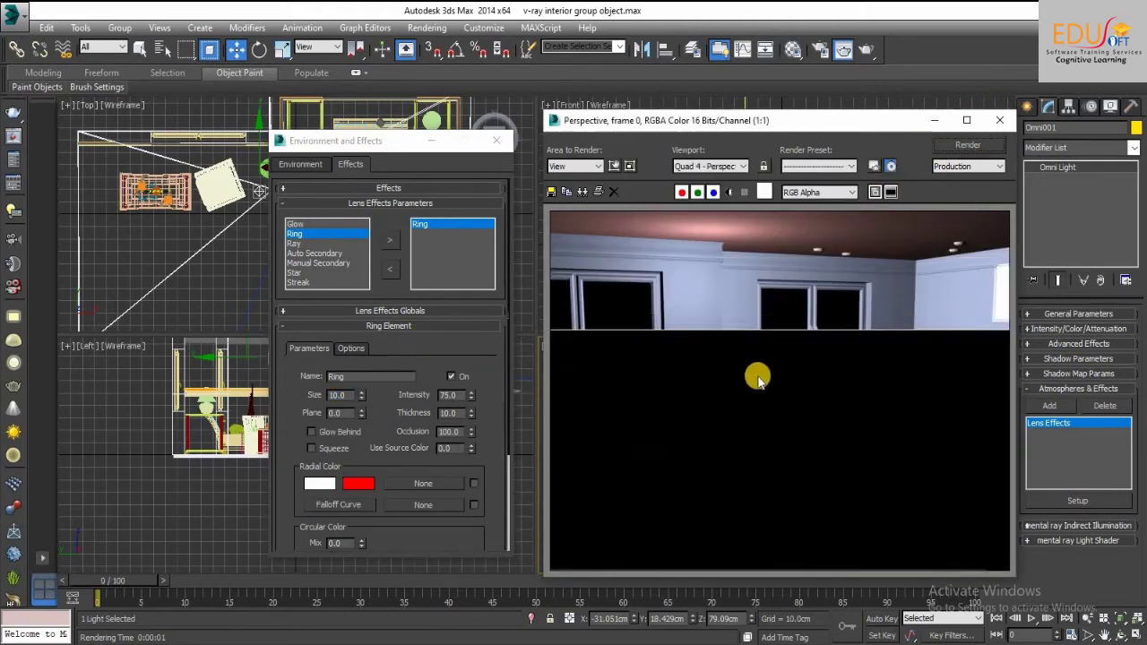
left_click(391, 271)
Add the Ray element and render it, then re-render with a smaller ray size
left_click(293, 243)
left_click(390, 241)
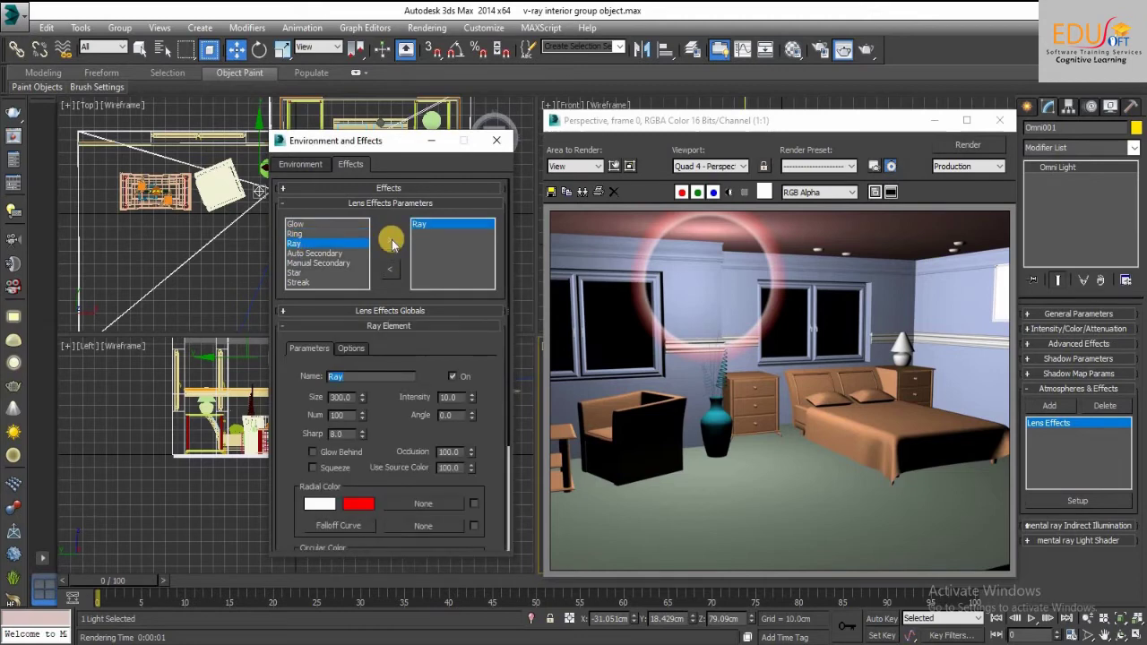
left_click(682, 359)
left_click(994, 147)
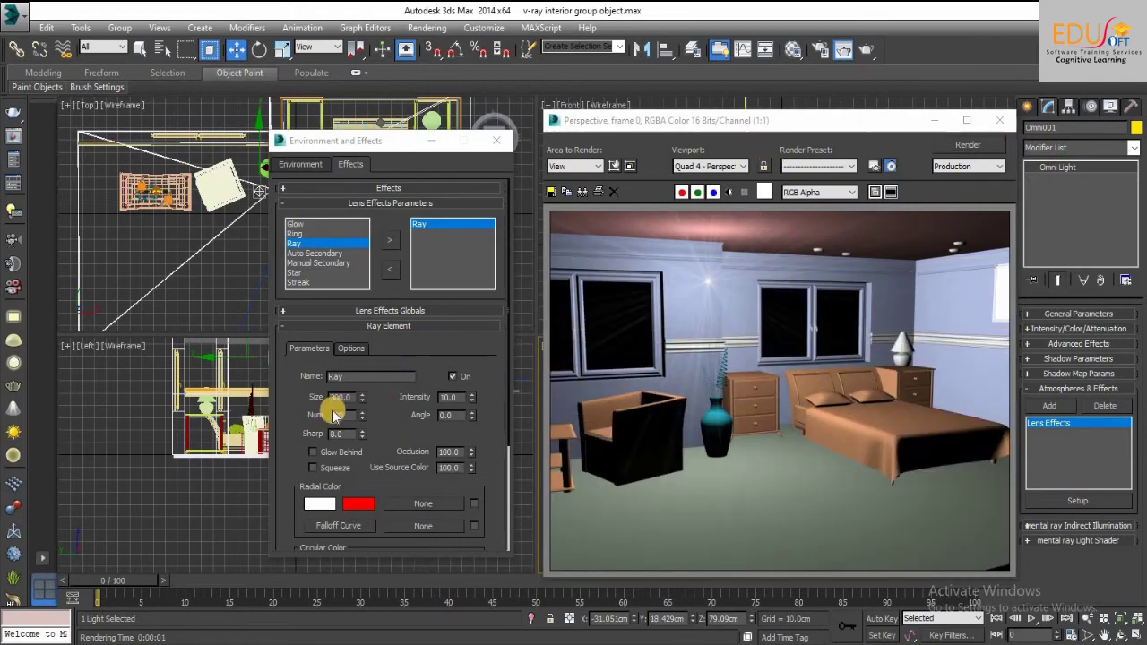
left_click(973, 145)
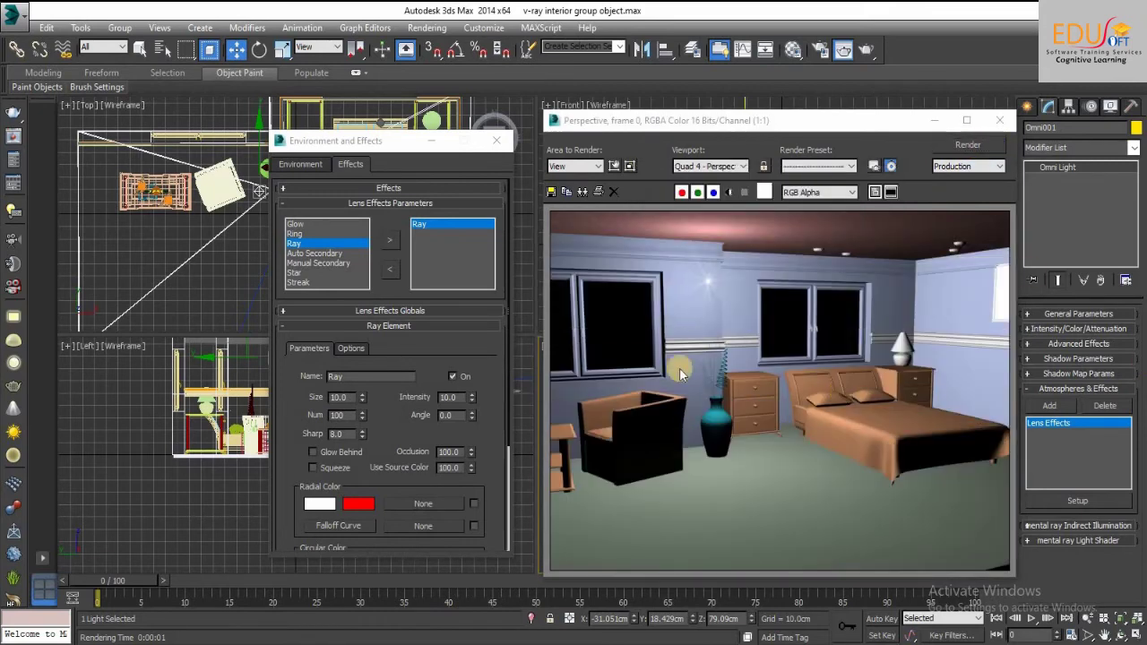
Raise ray intensity to 50 and drop the ray count to 10, re-rendering each
double_click(452, 397)
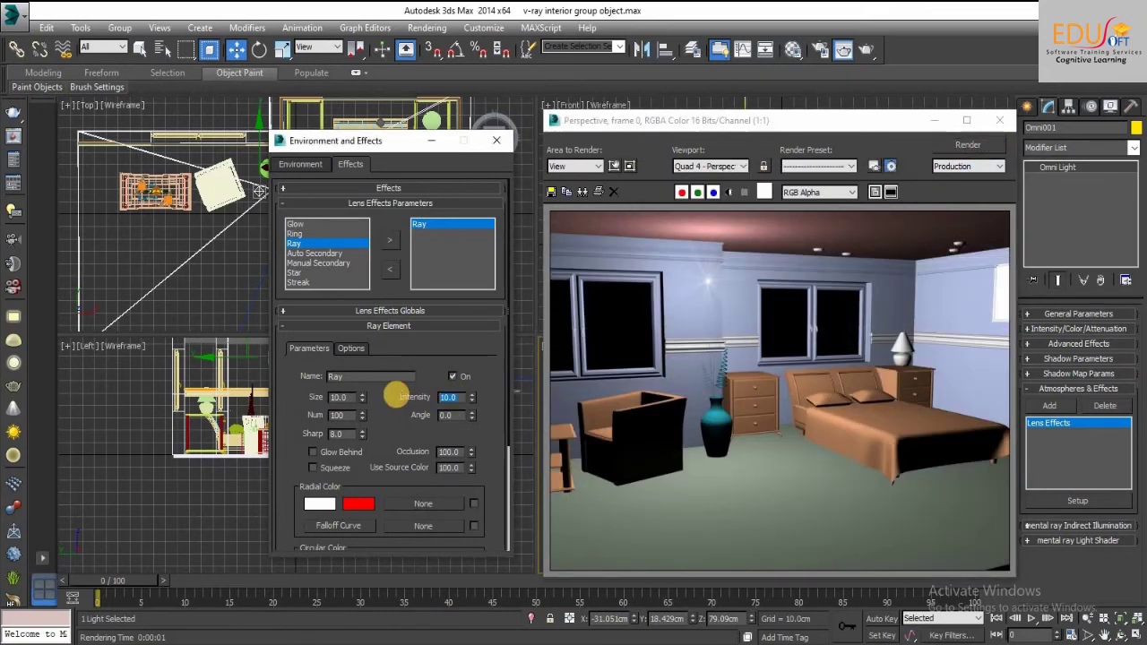
key("Return")
left_click(968, 144)
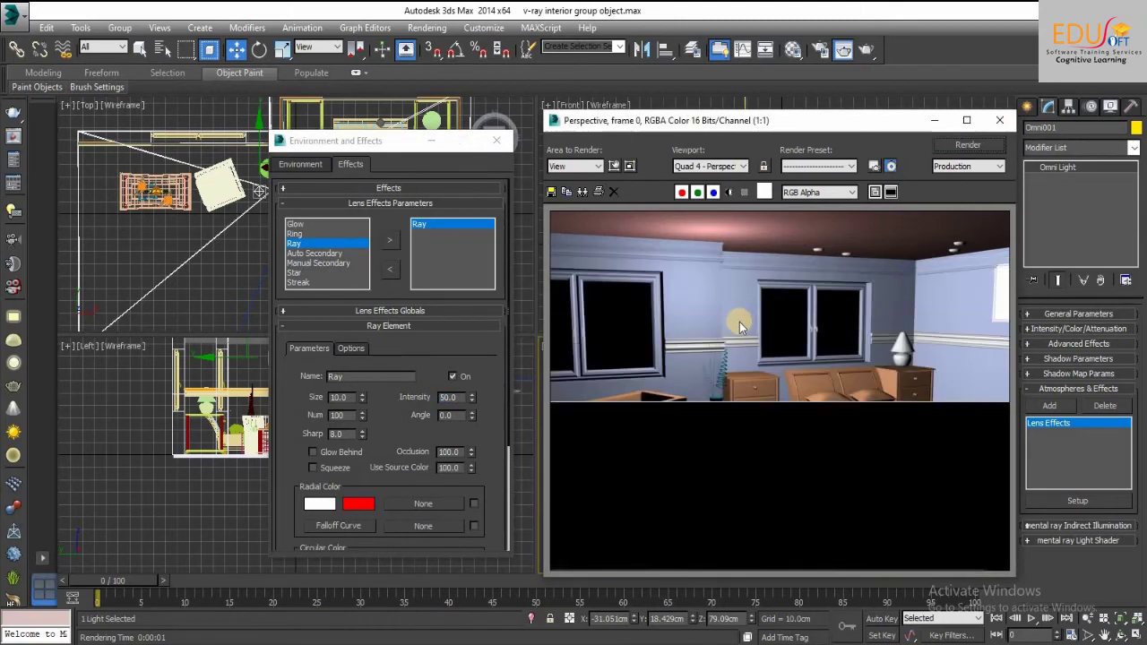
scroll(703, 301, "up", 1)
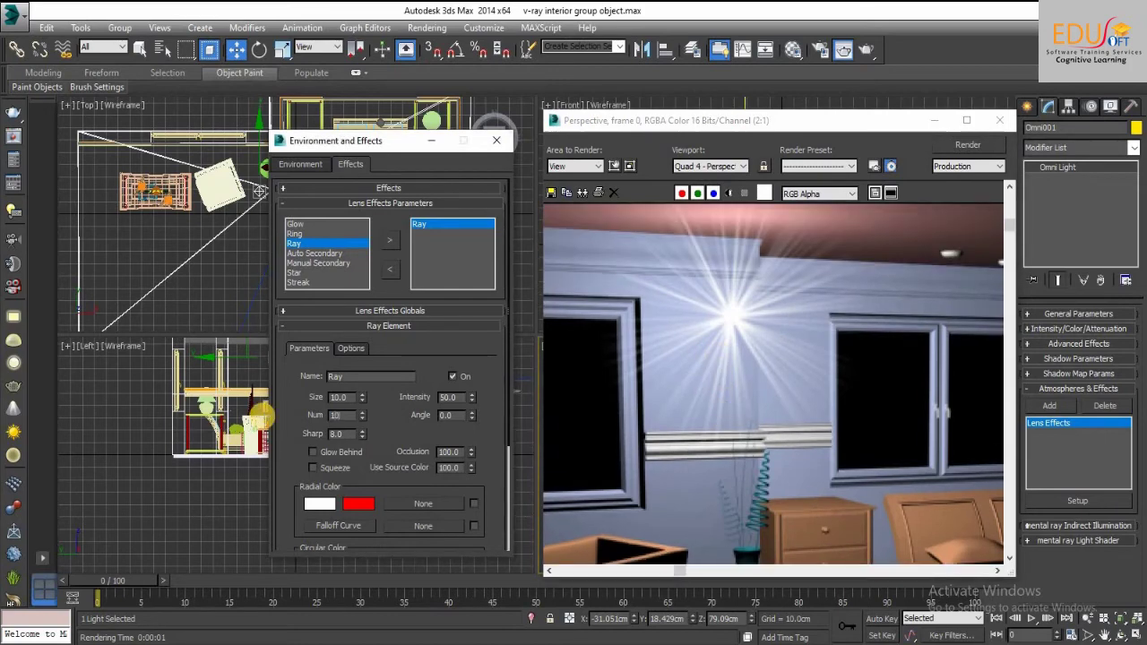
left_click(969, 144)
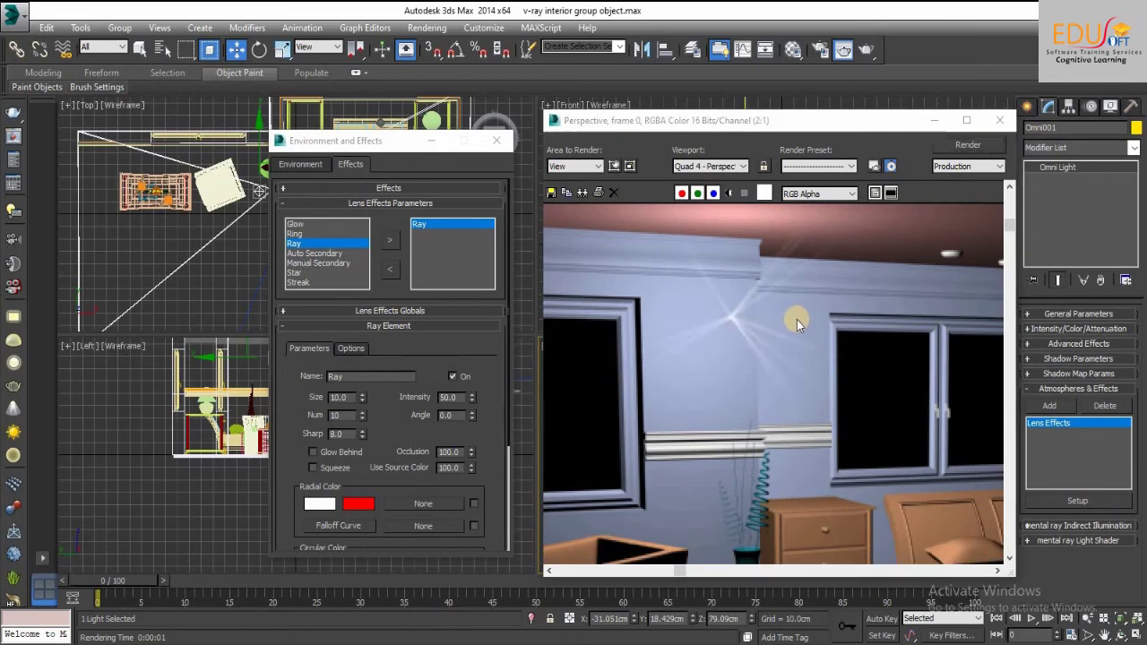
Restore the ray count to 100, re-render, and set ray intensity to 10
double_click(341, 415)
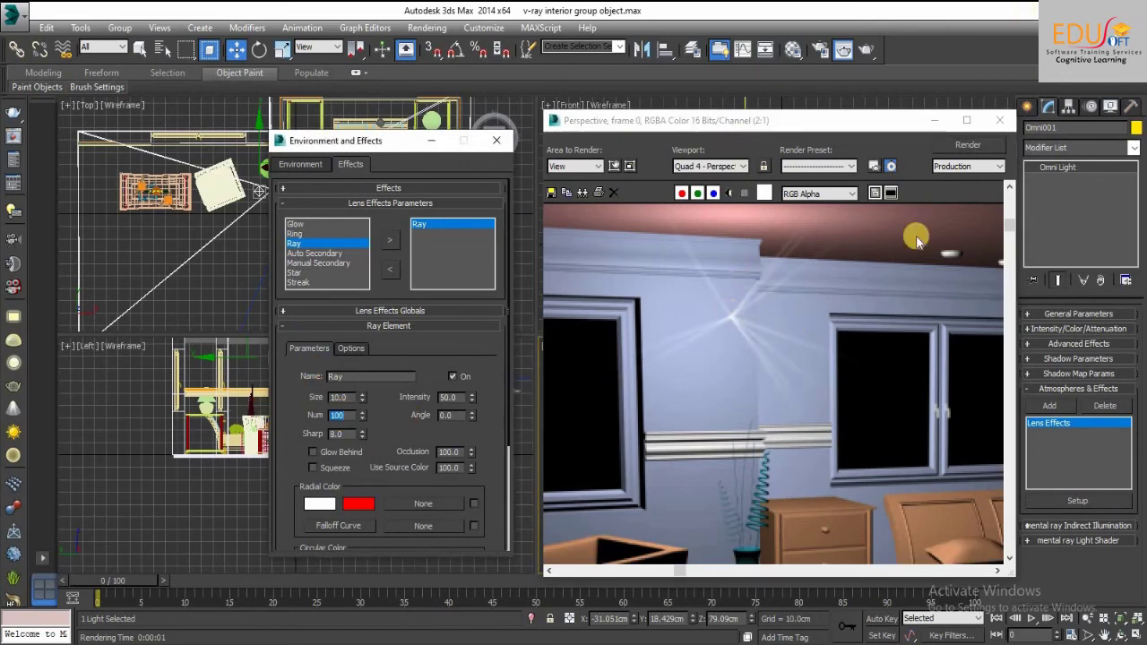
left_click(968, 144)
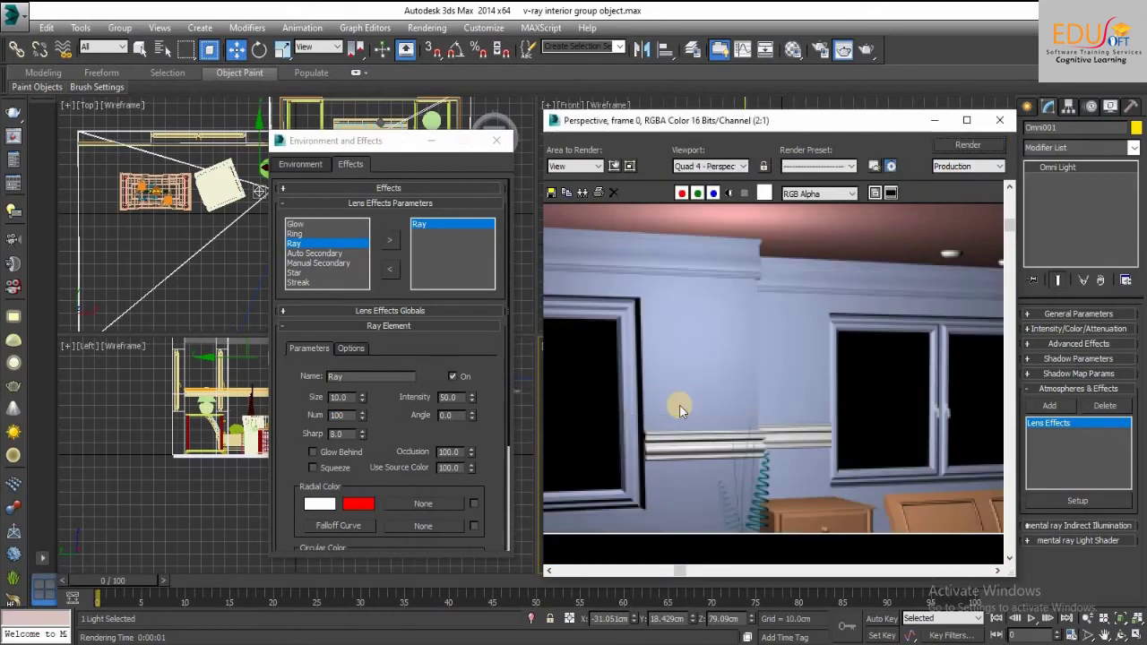
left_click(370, 395)
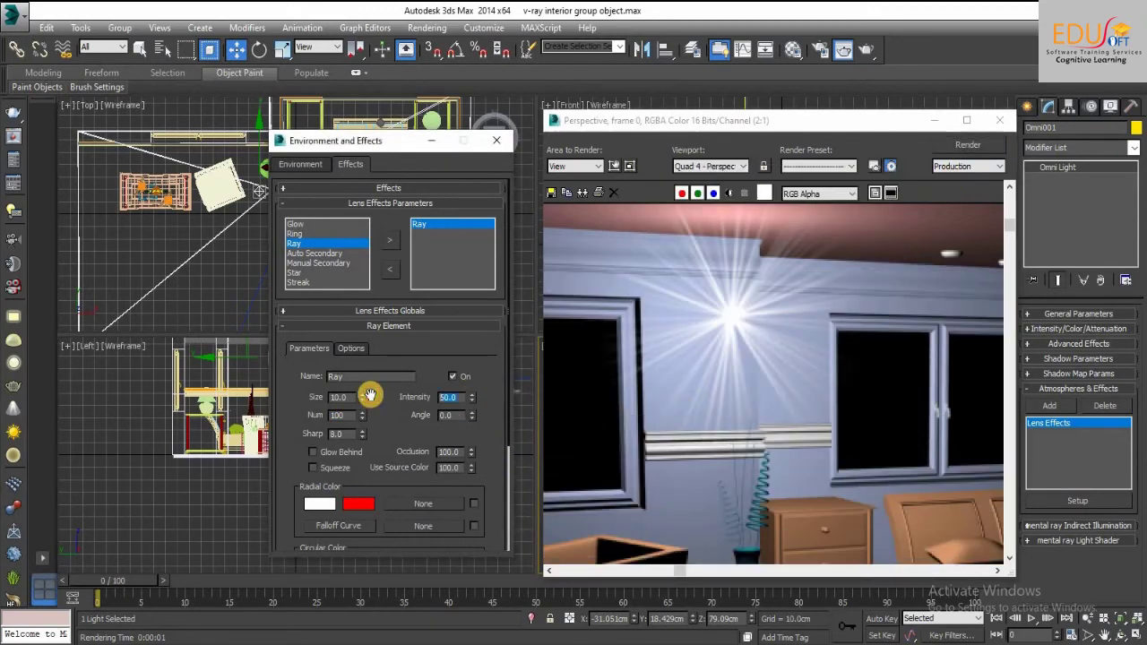
type("10")
key("Return")
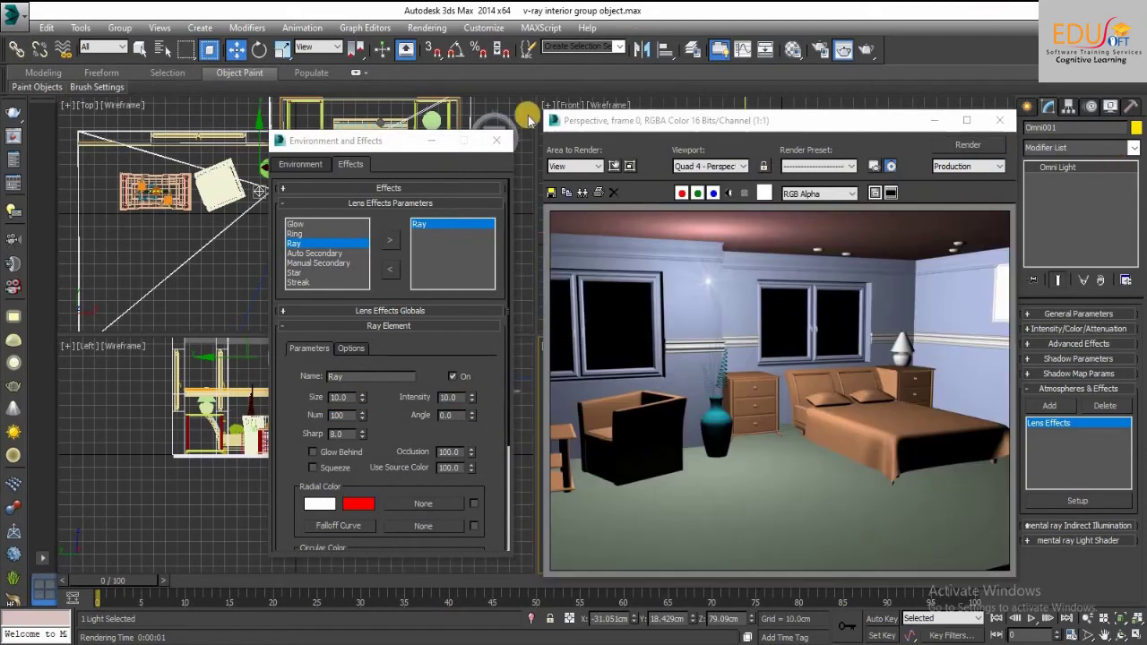
Add Glow and Ring beside Ray, set Ring Size to 10, and render the combined flare
left_click(297, 224)
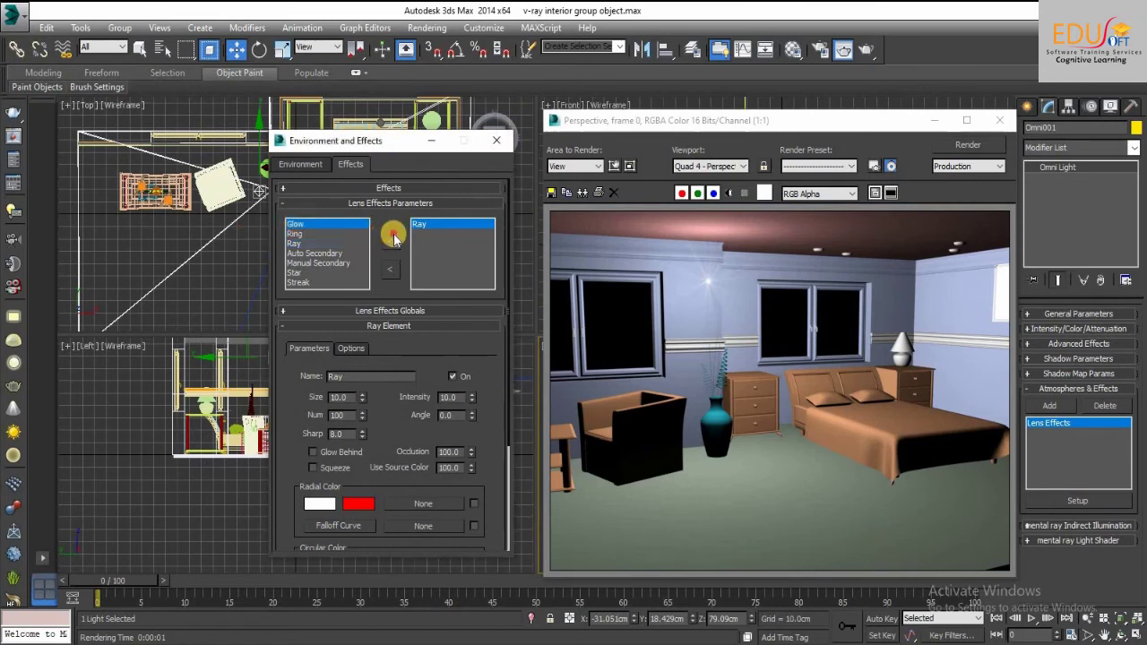
left_click(389, 240)
left_click(294, 233)
left_click(391, 242)
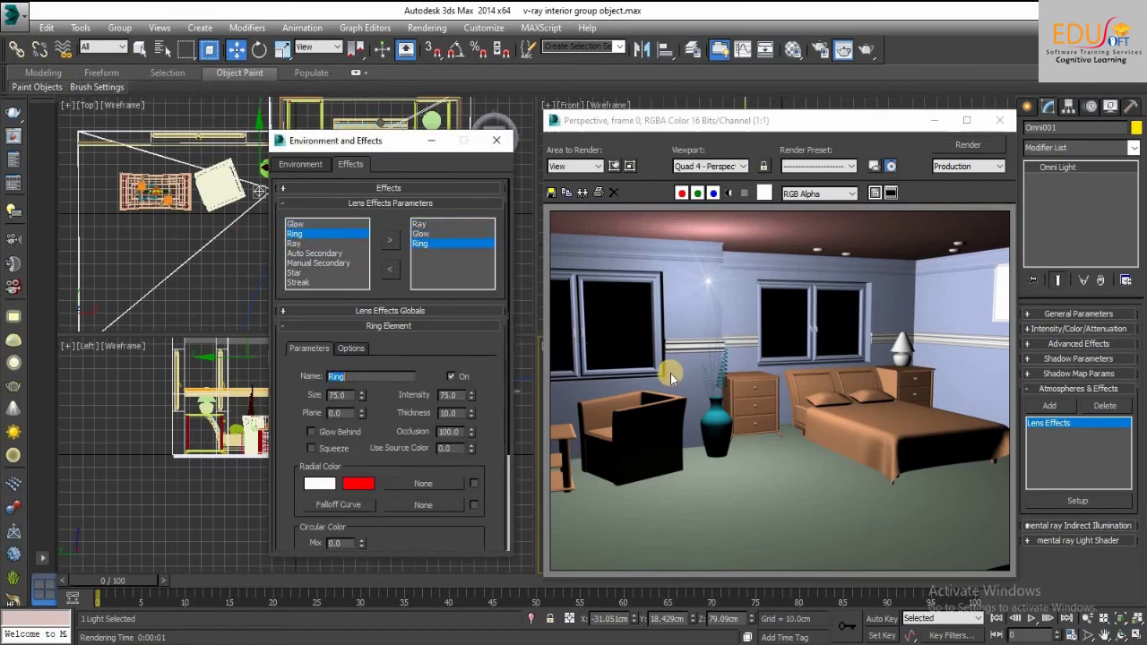
left_click(965, 146)
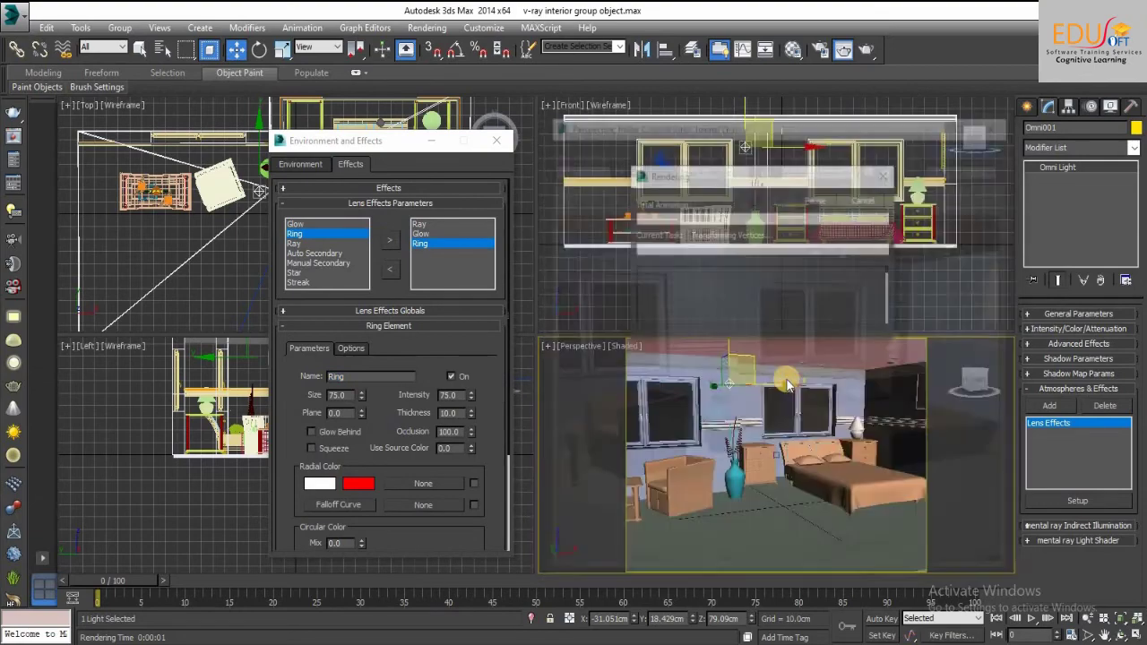
left_click(340, 394)
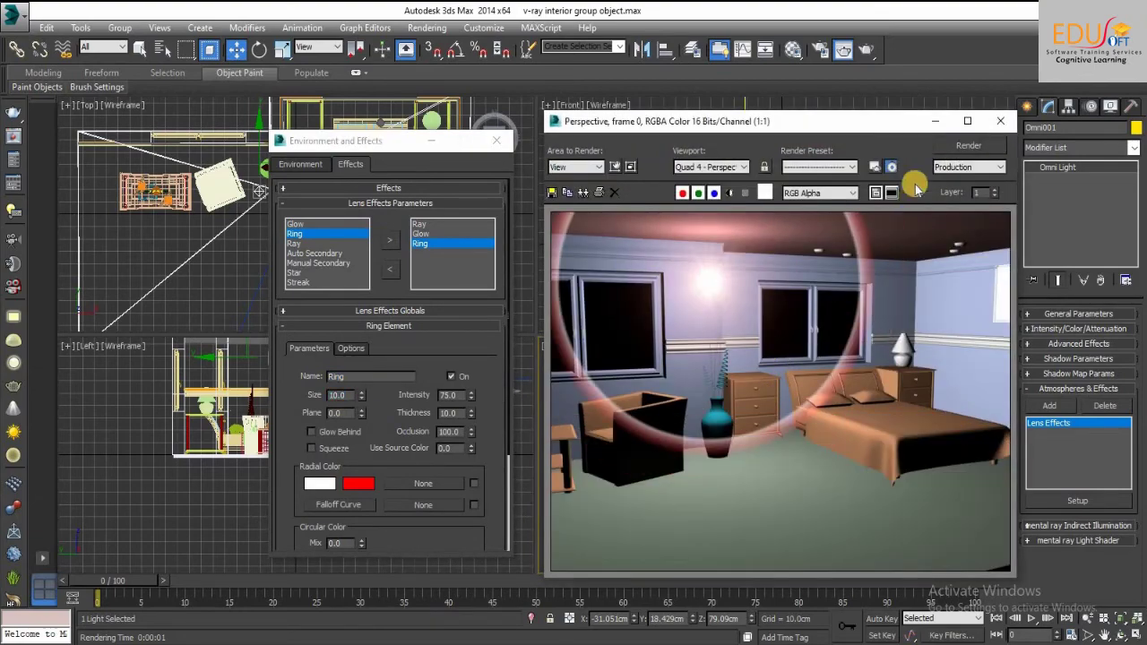
left_click(966, 146)
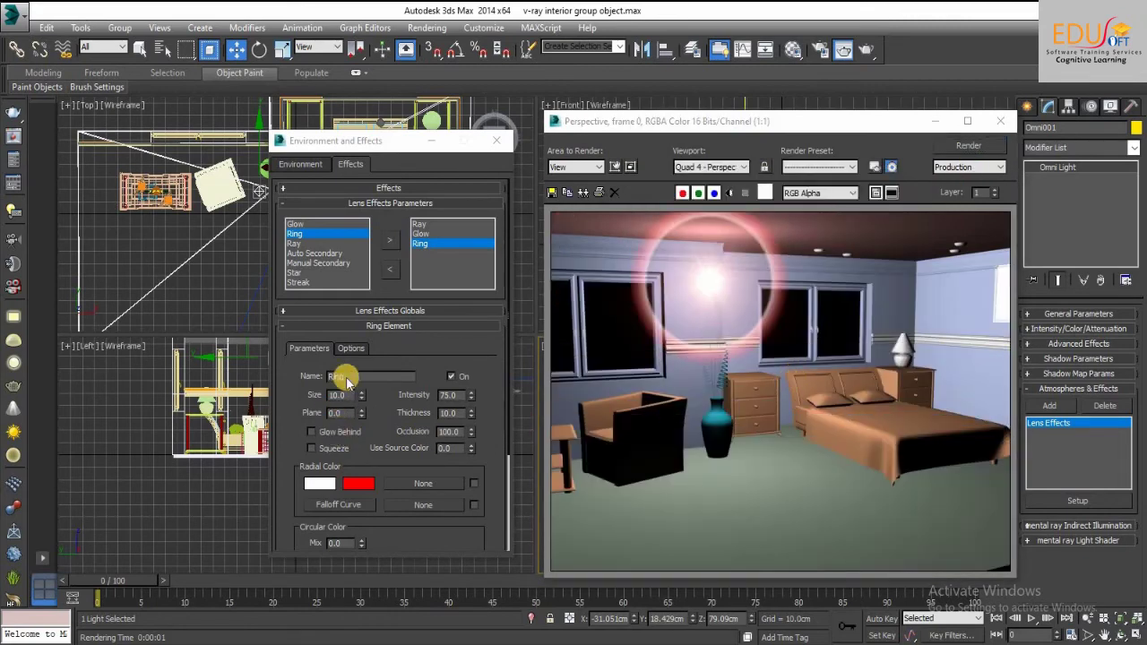
Replace Ray, Glow and Ring with Auto Secondary and render the secondary flares
left_click(419, 224, "shift")
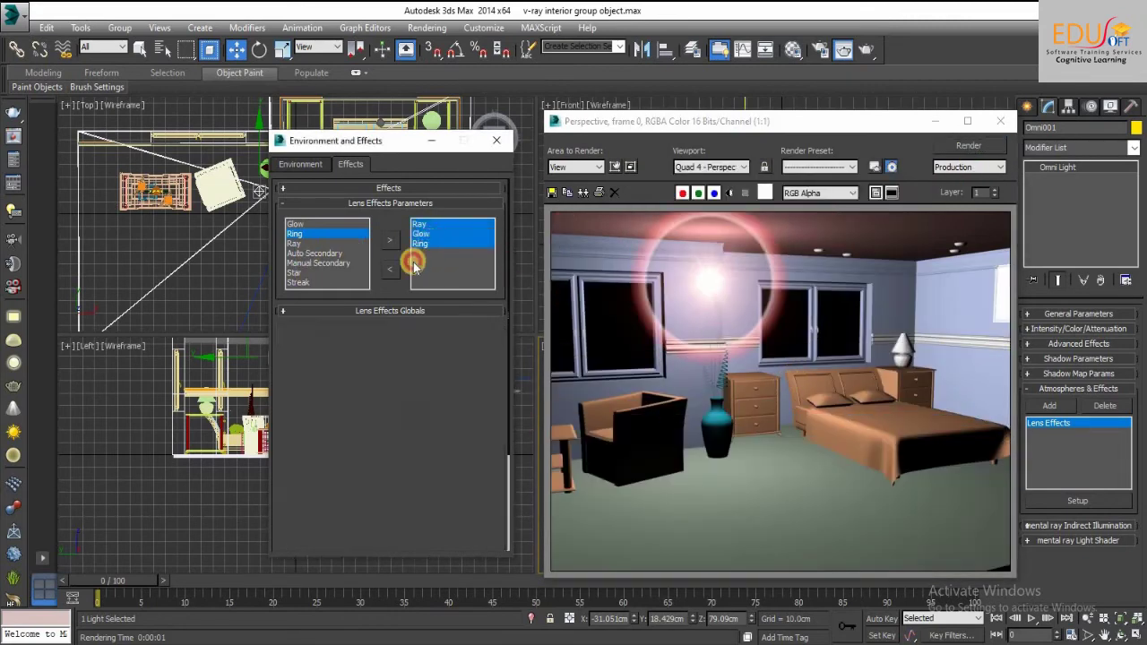
left_click(389, 269)
left_click(314, 255)
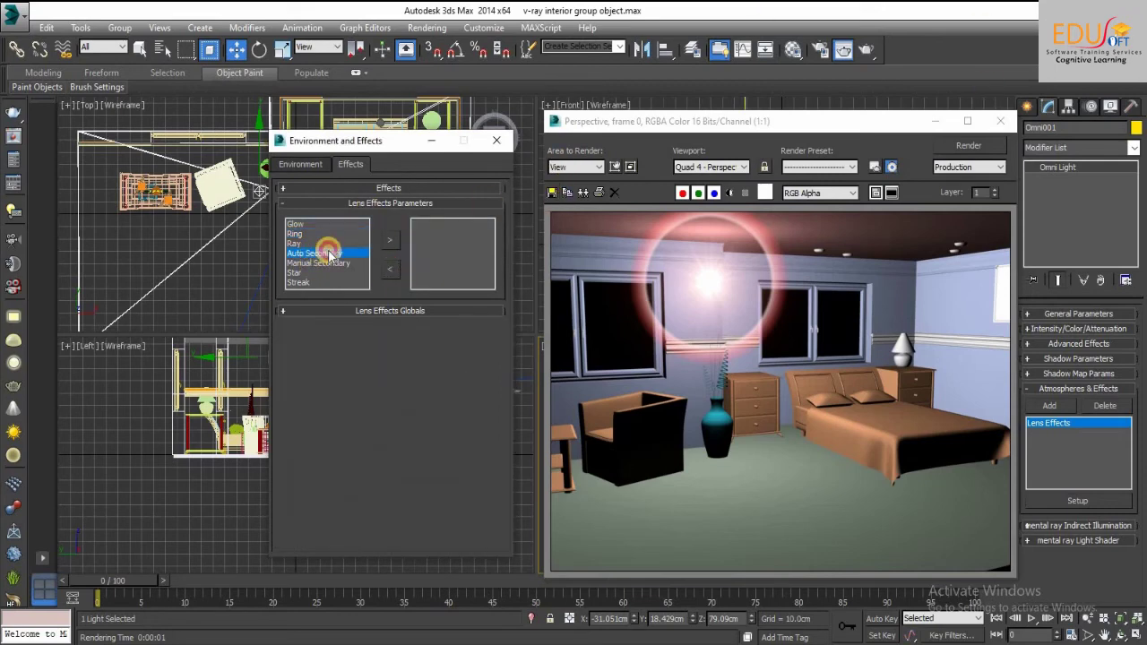
left_click(389, 240)
left_click(430, 258)
left_click(972, 147)
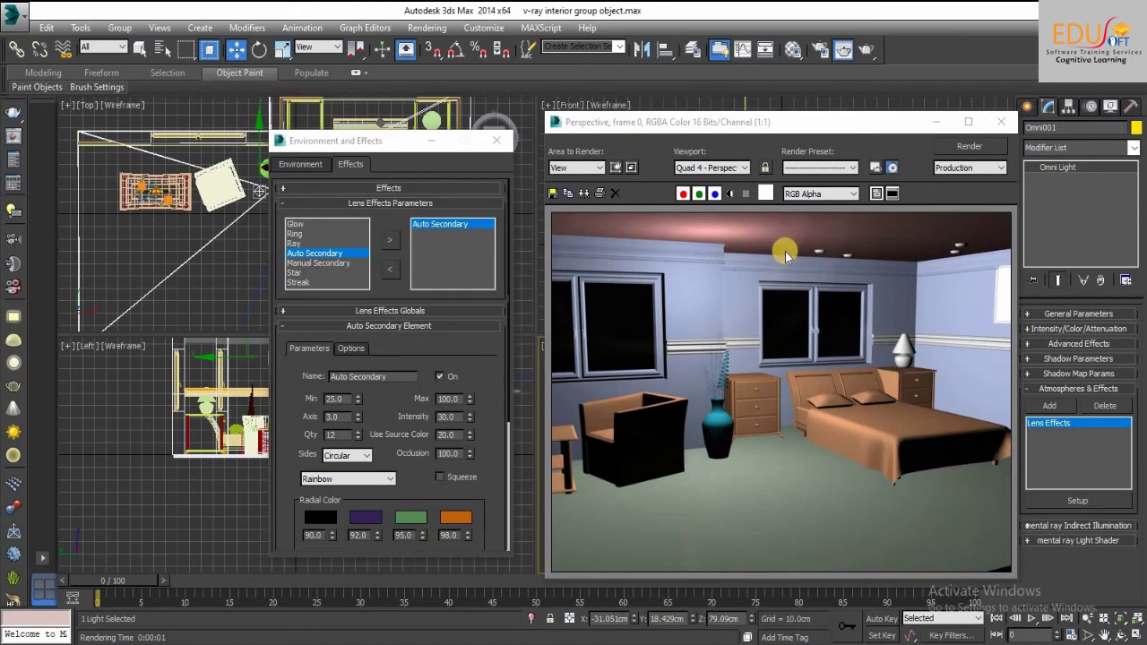
Raise the Auto Secondary intensity to 100 and re-render the bedroom
scroll(785, 255, "up", 1)
scroll(808, 218, "up", 1)
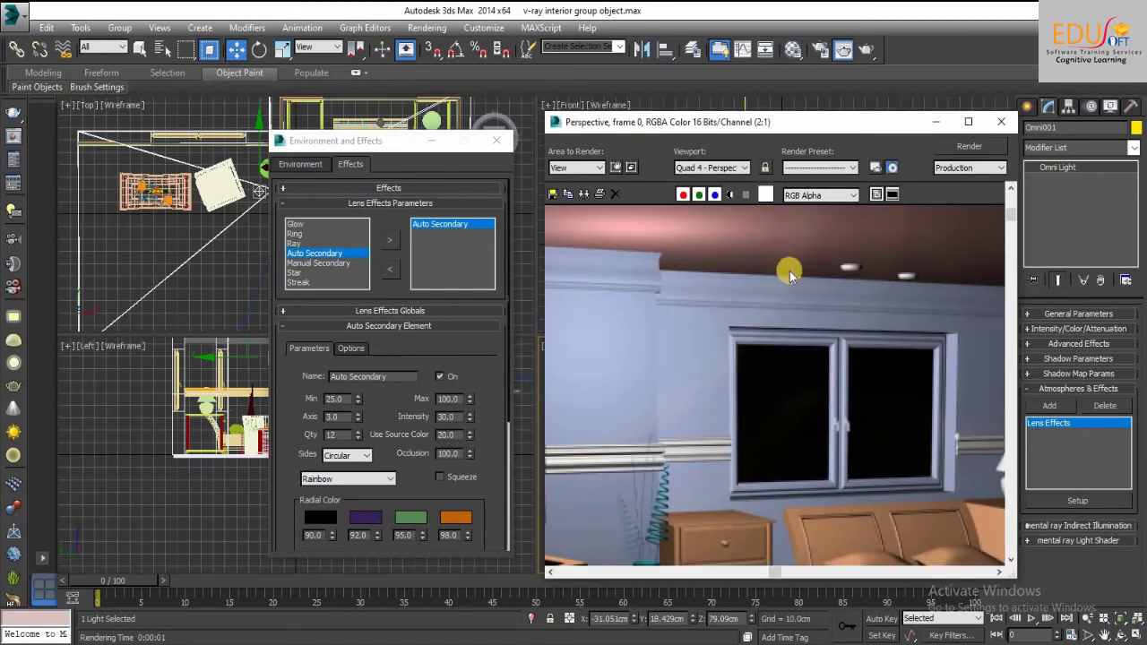
scroll(839, 366, "down", 1)
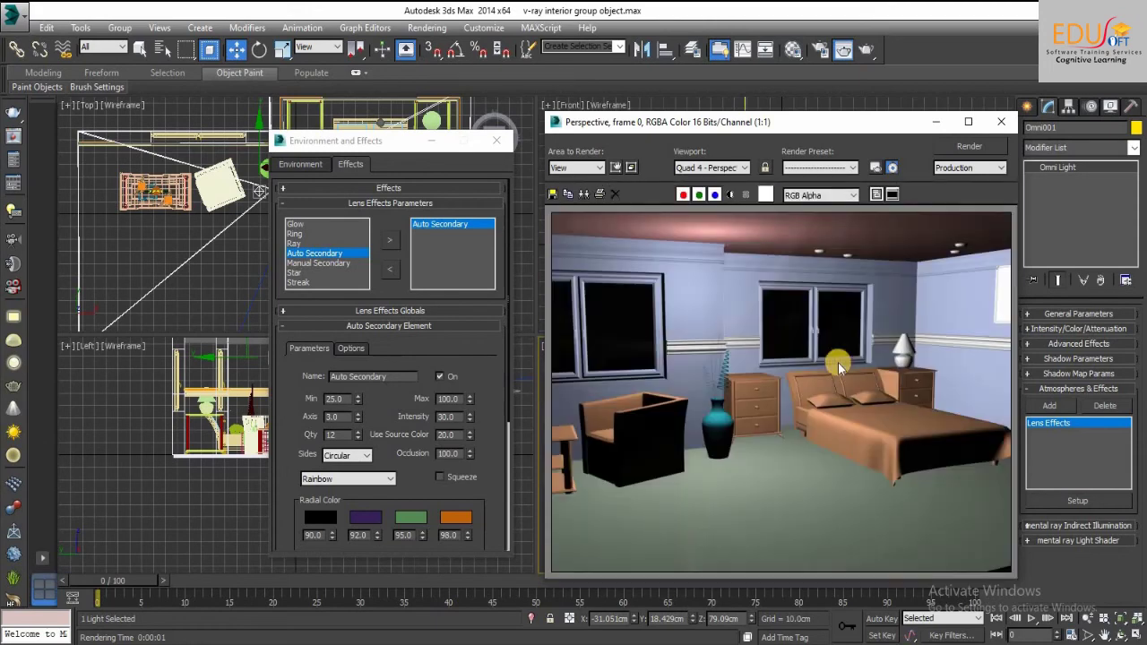
double_click(445, 416)
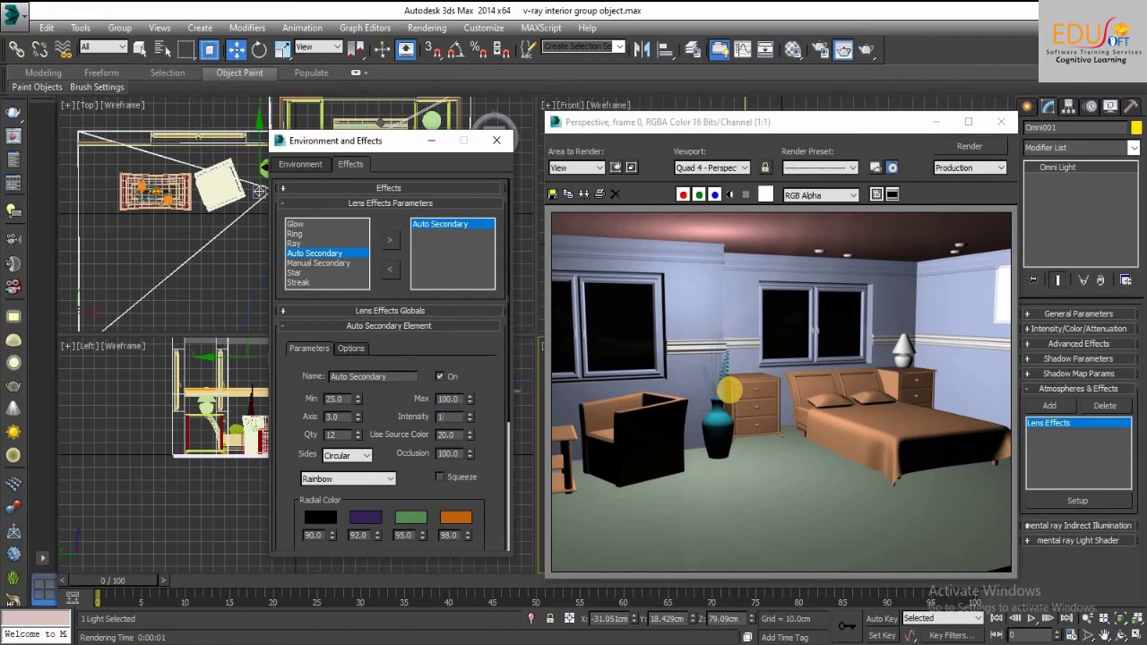
left_click(969, 146)
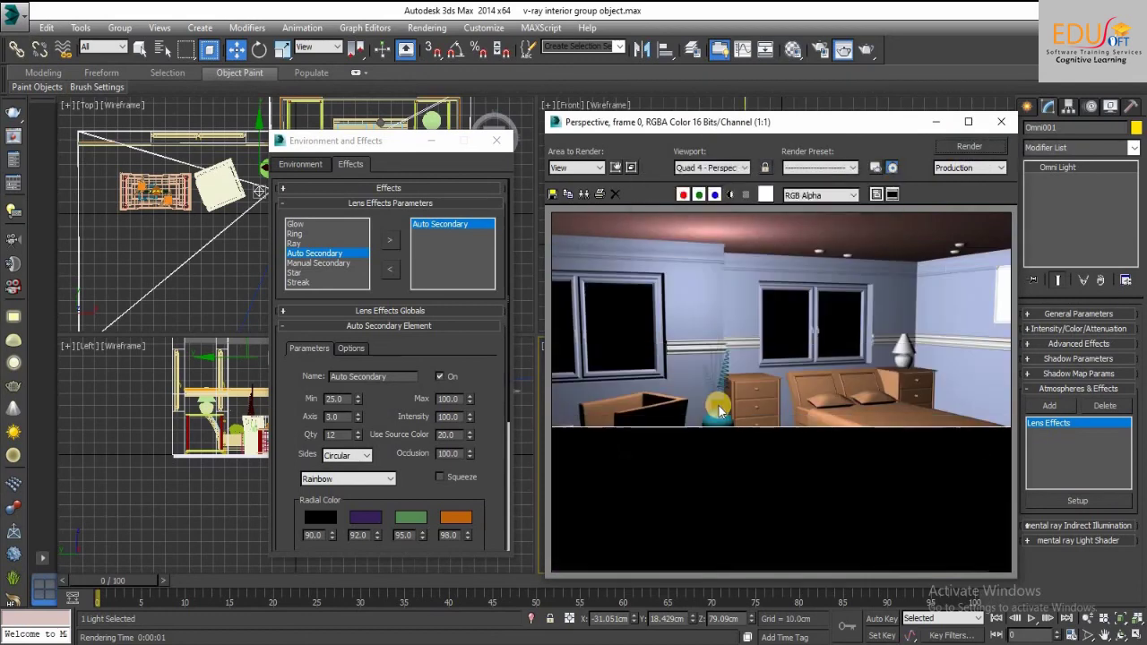